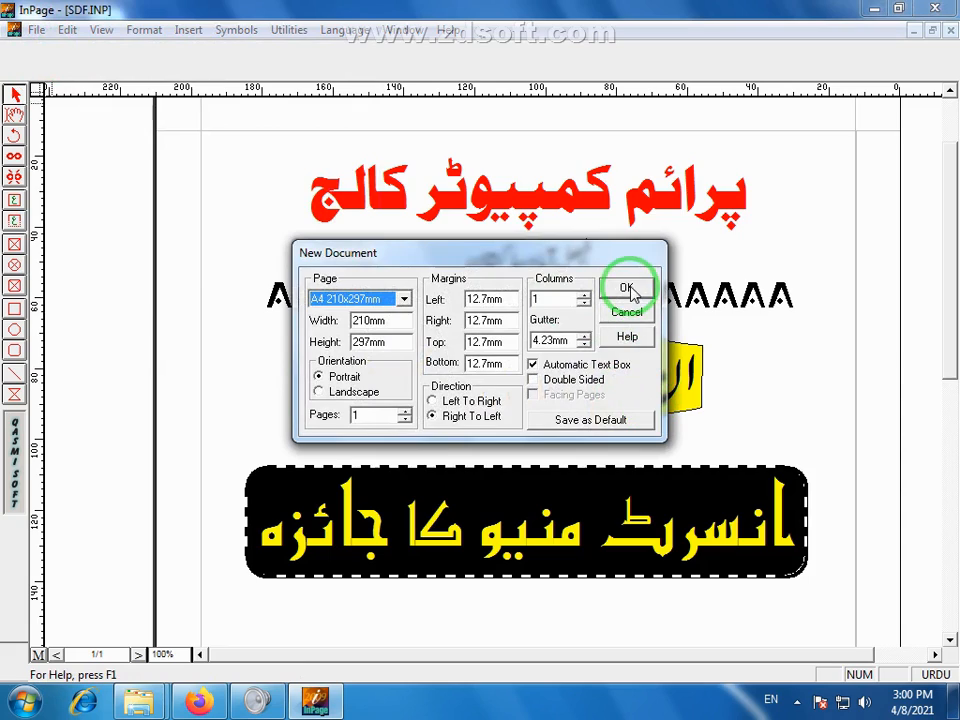
# Create a new one-page A4 portrait document with 12.7 mm margins, one column, right-to-left direction and an automatic text box
pyautogui.click(626, 287)
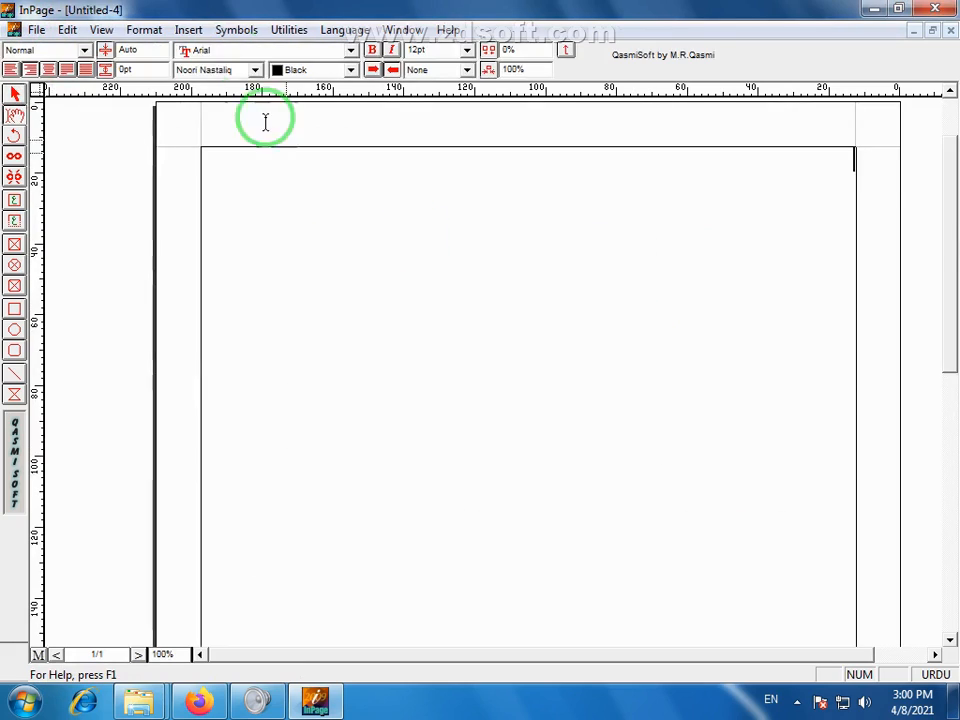
pyautogui.click(189, 30)
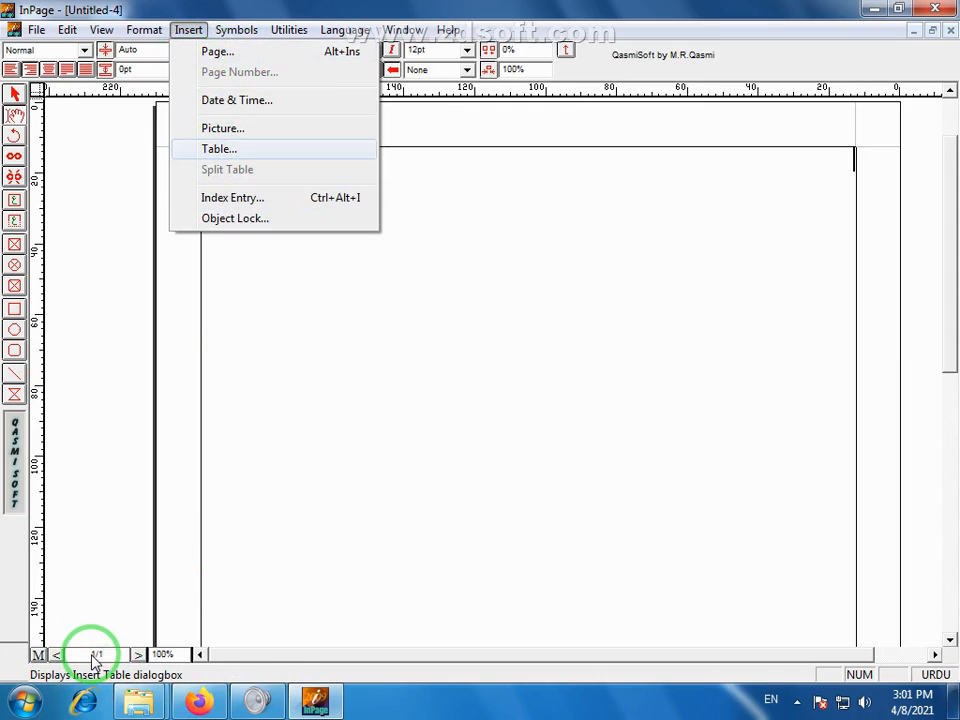
pyautogui.click(226, 52)
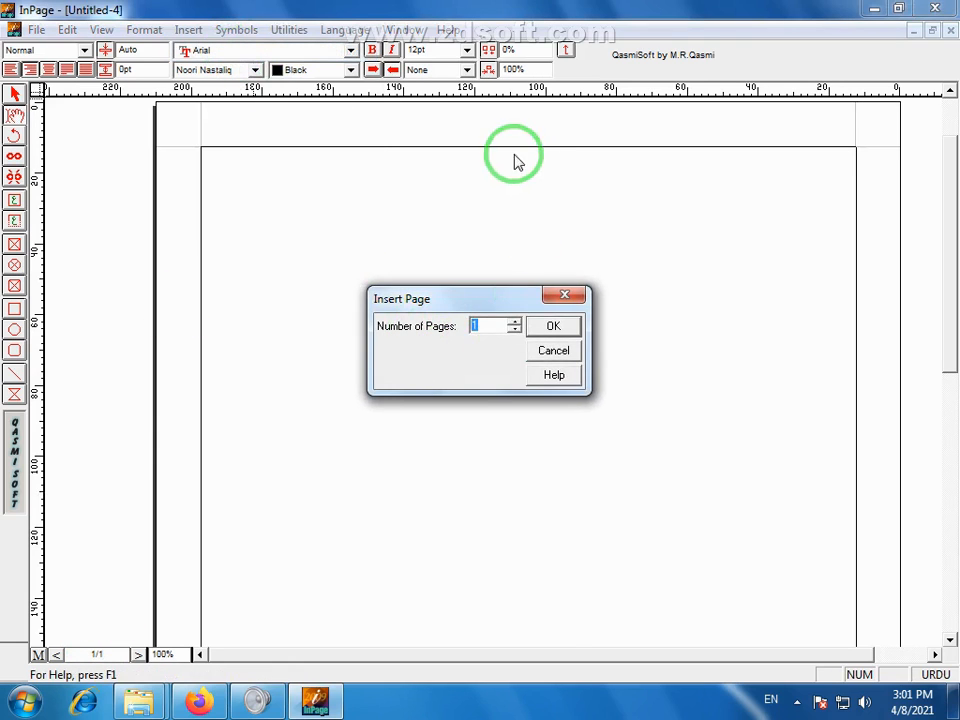
pyautogui.click(555, 350)
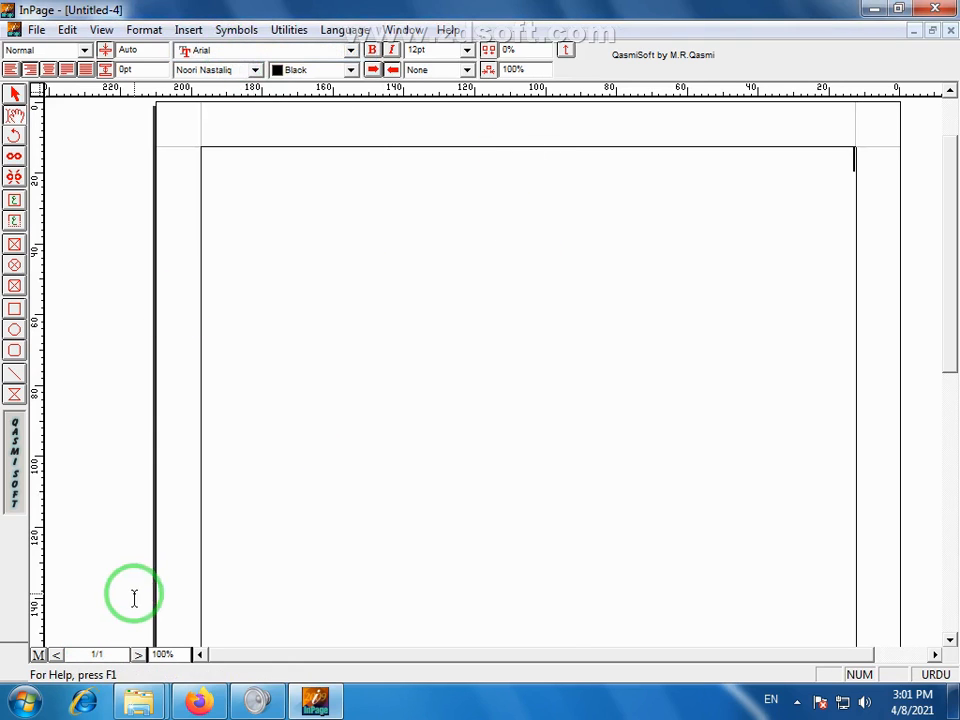
pyautogui.click(188, 30)
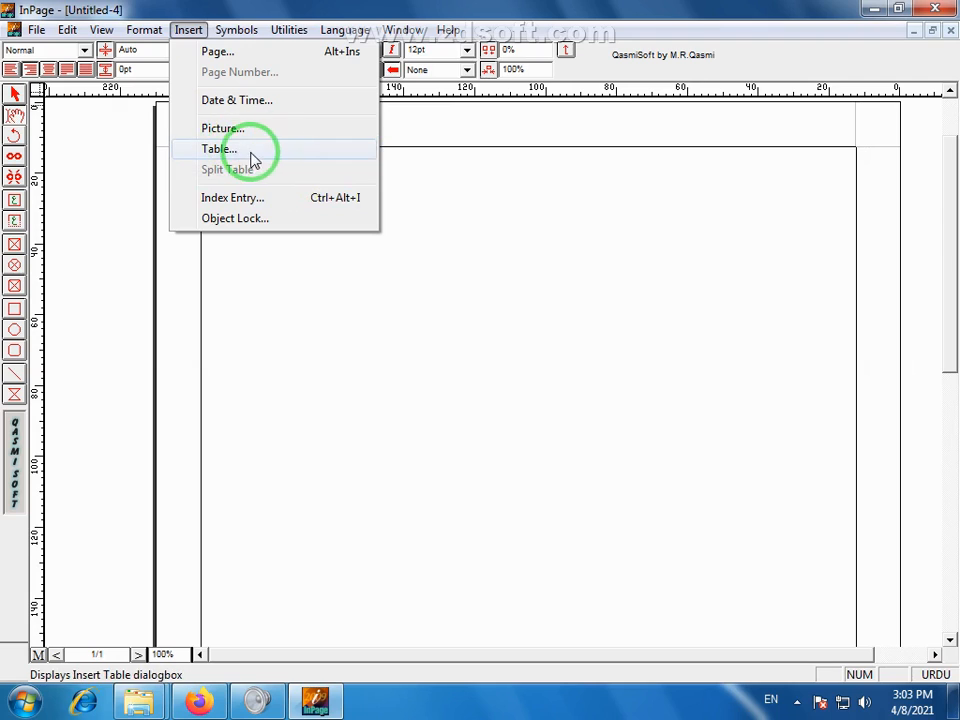
pyautogui.click(590, 140)
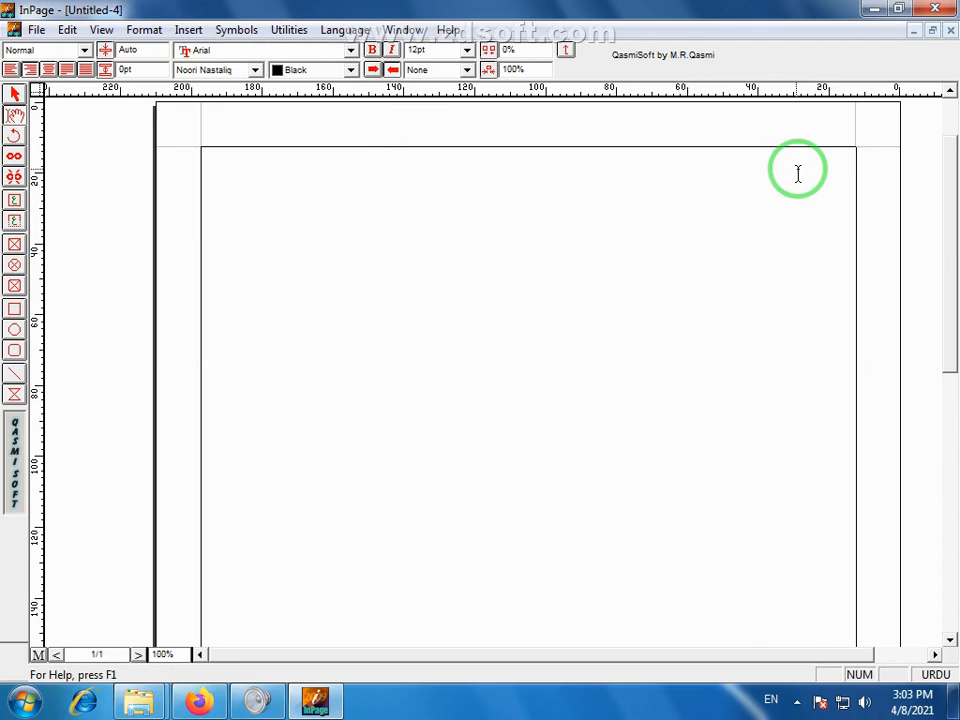
# Write the heading "پرائم کمپیوٹر کالج" at 24pt on the first line and centre it
pyautogui.click(466, 49)
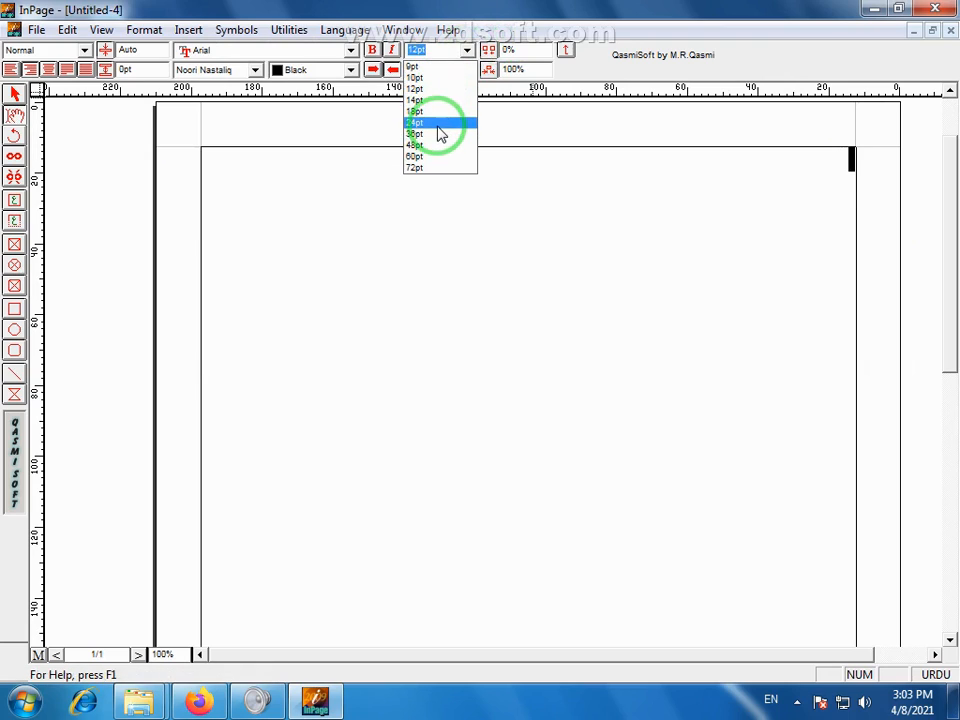
pyautogui.click(438, 123)
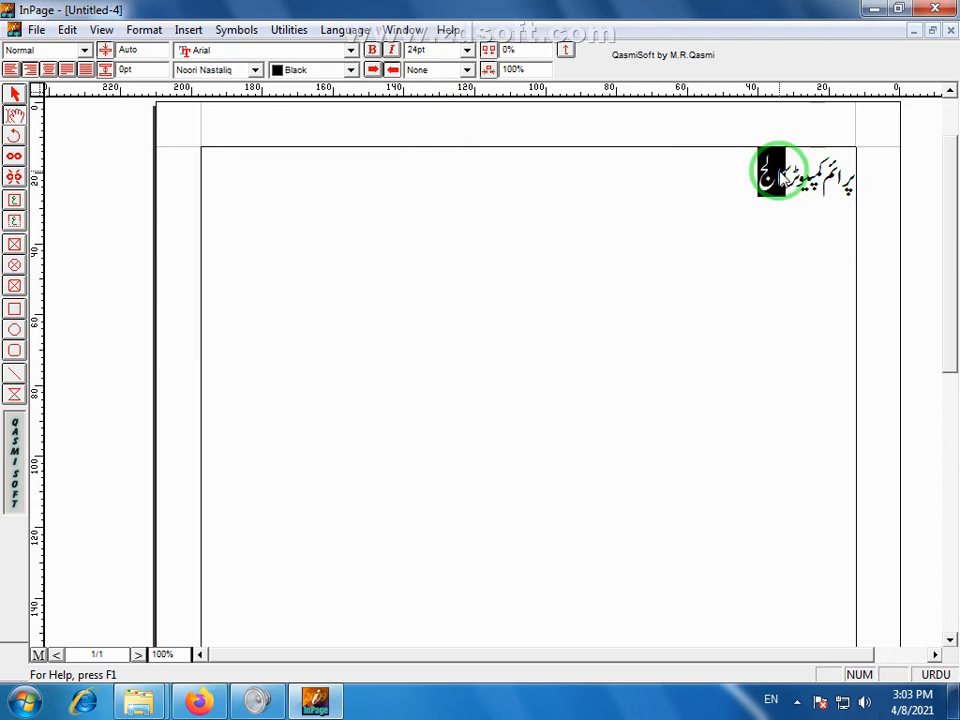
pyautogui.moveTo(783, 178); pyautogui.dragTo(853, 180)
pyautogui.click(66, 69)
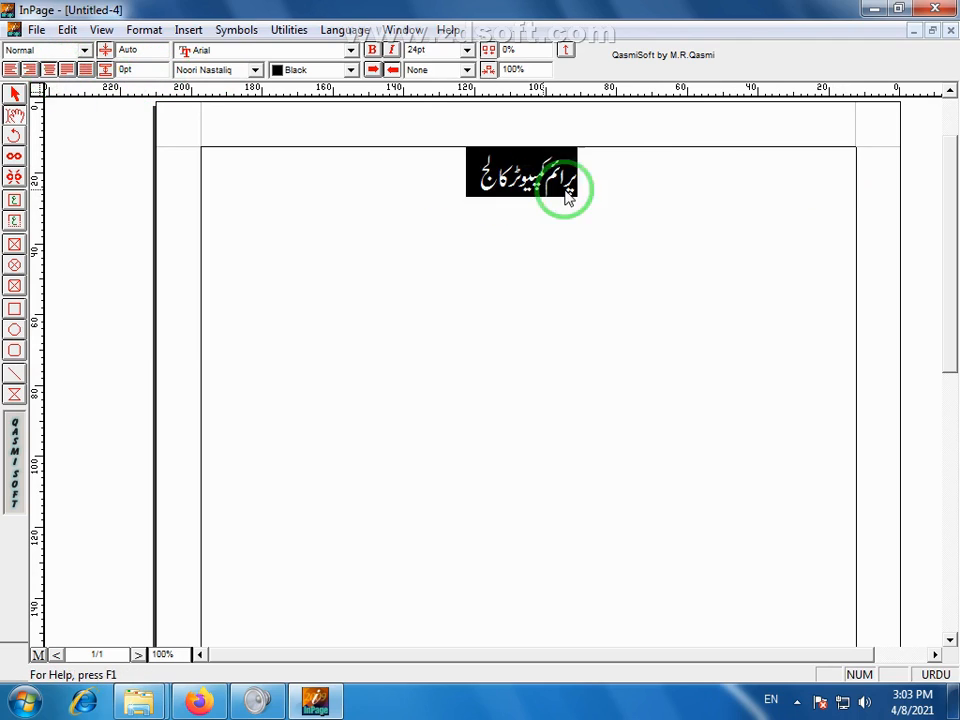
pyautogui.click(640, 236)
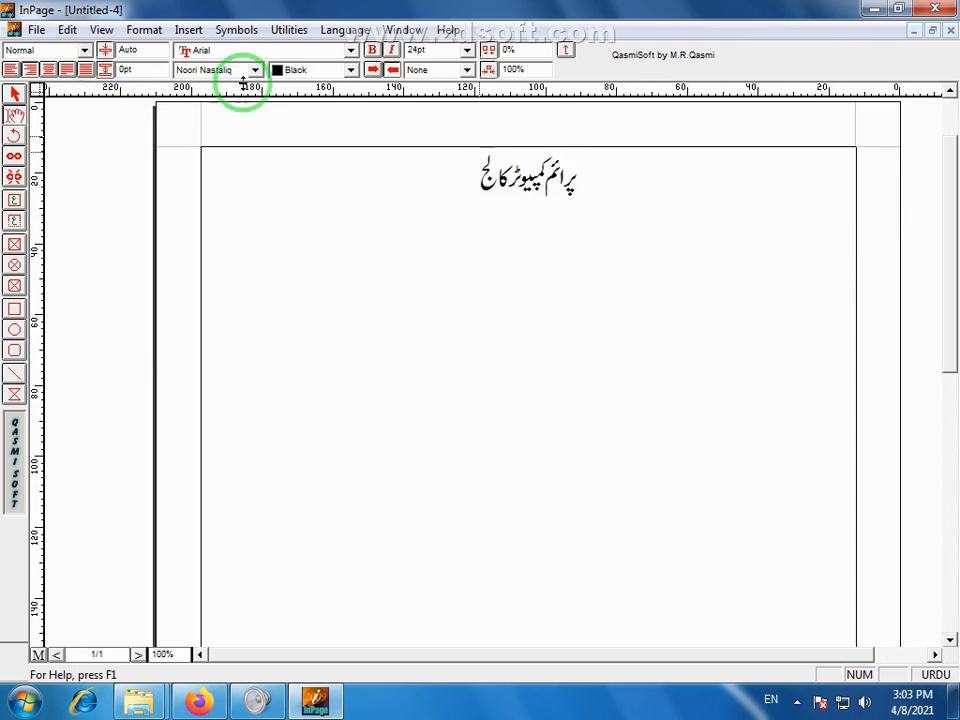
pyautogui.click(47, 72)
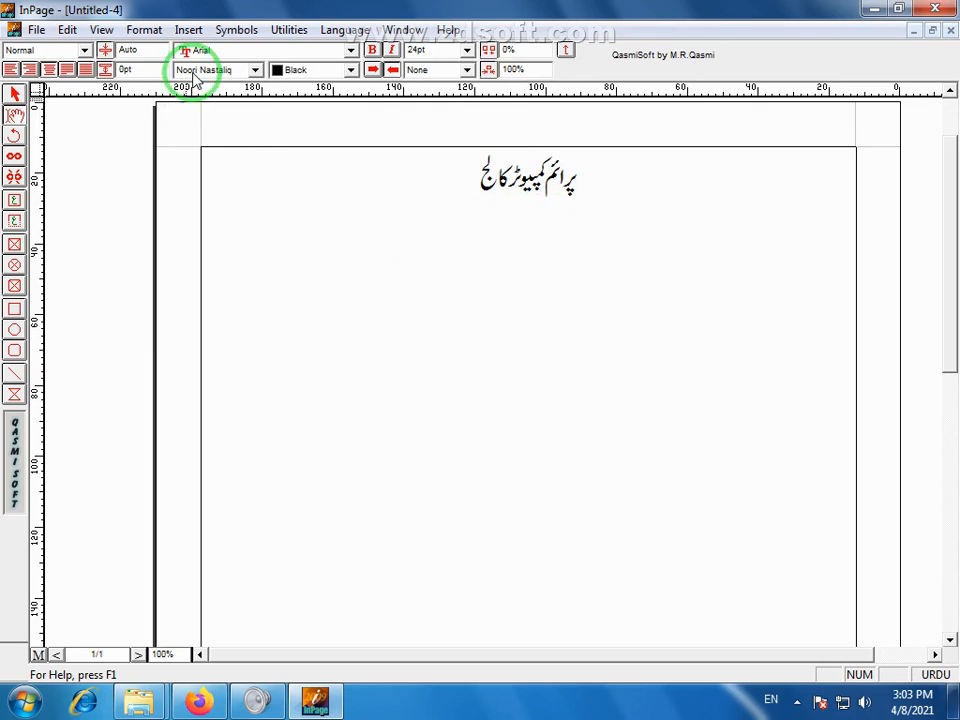
# Insert a table with 5 rows, 4 columns and automatic column width on the line below the heading
pyautogui.click(185, 32)
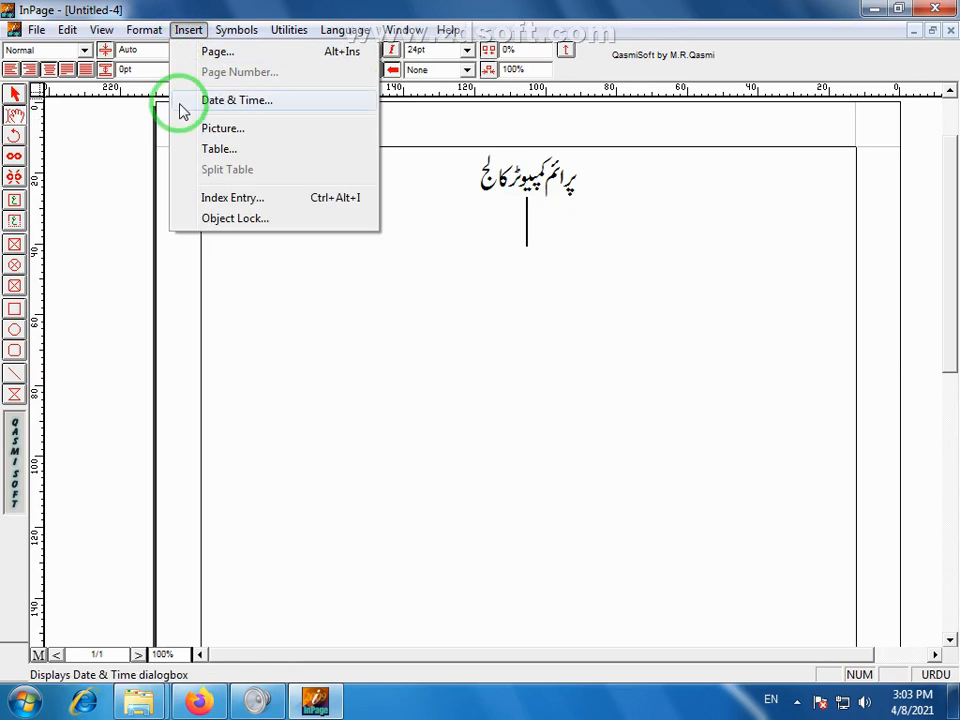
pyautogui.click(219, 149)
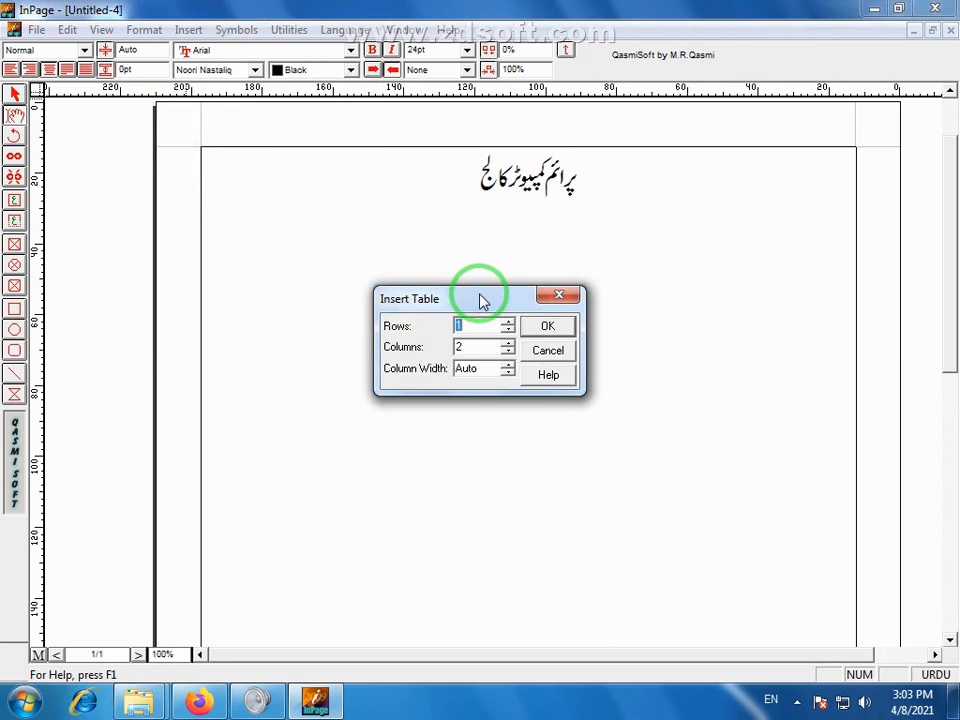
pyautogui.moveTo(480, 297); pyautogui.dragTo(493, 243)
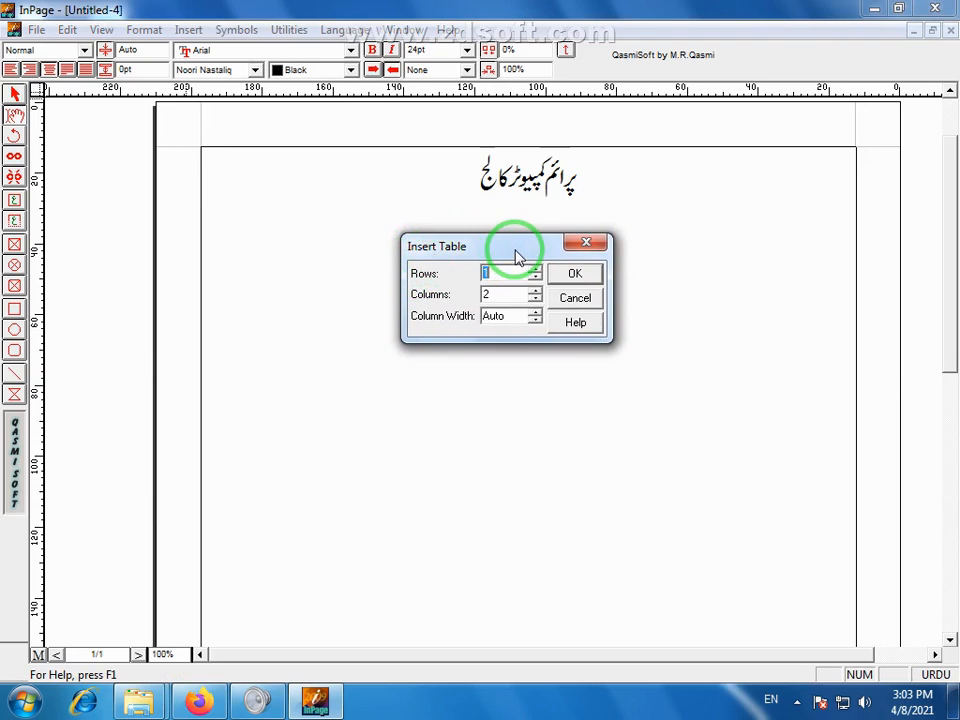
pyautogui.moveTo(513, 255); pyautogui.dragTo(450, 248)
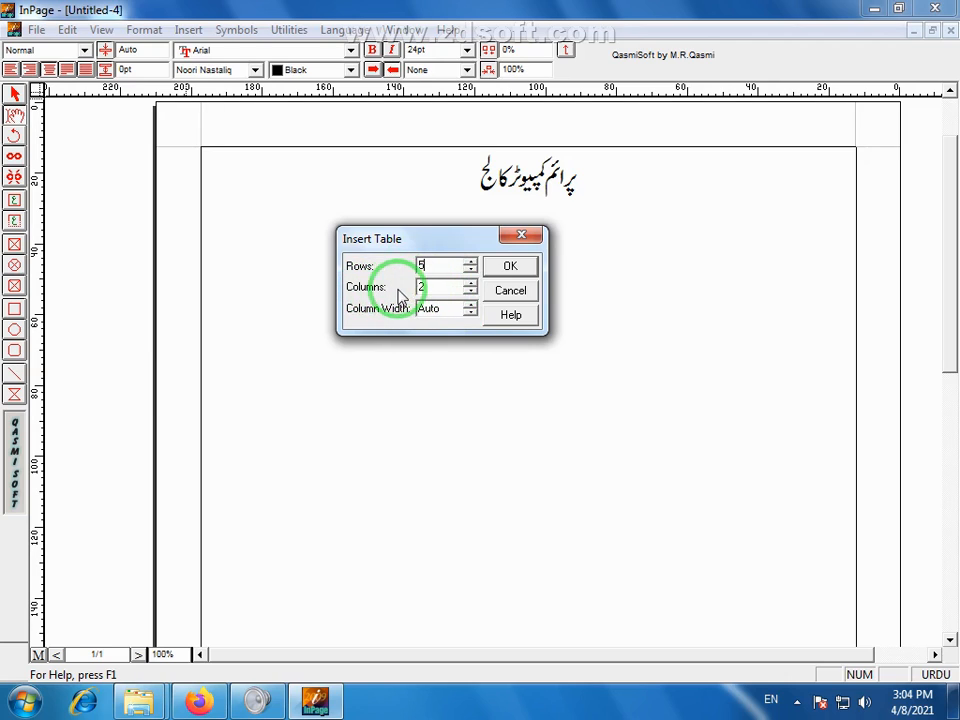
pyautogui.doubleClick(421, 287)
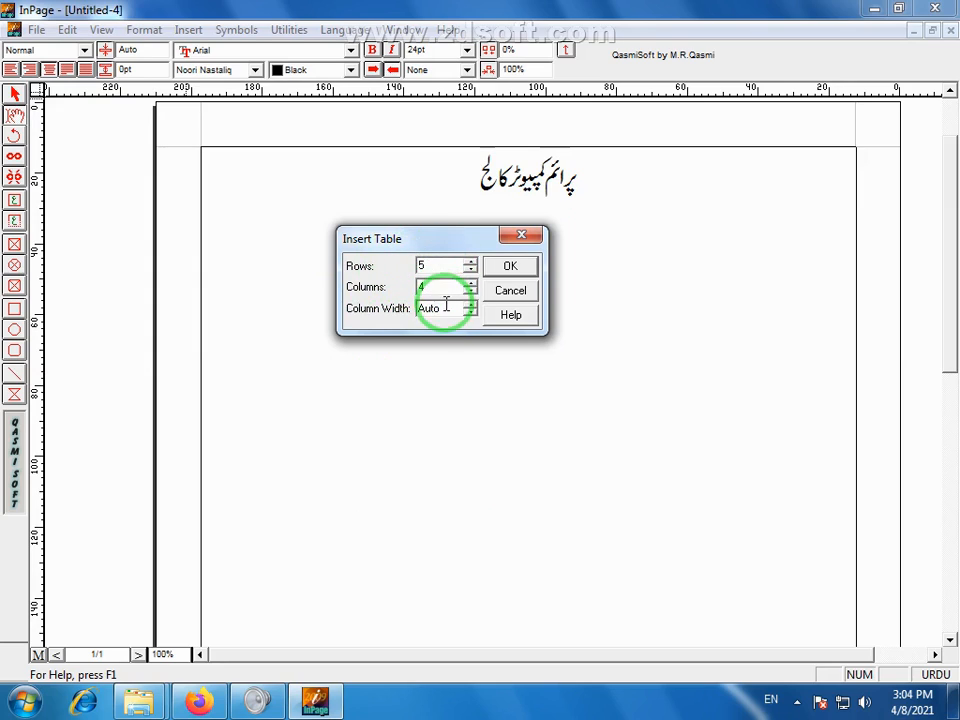
pyautogui.write('4')
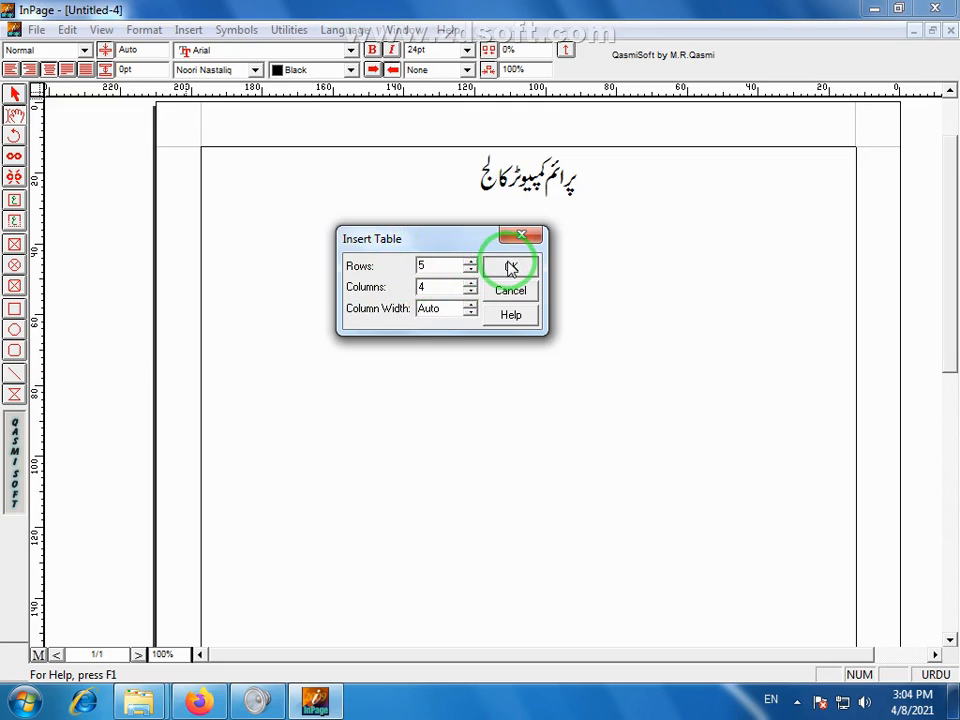
pyautogui.click(508, 266)
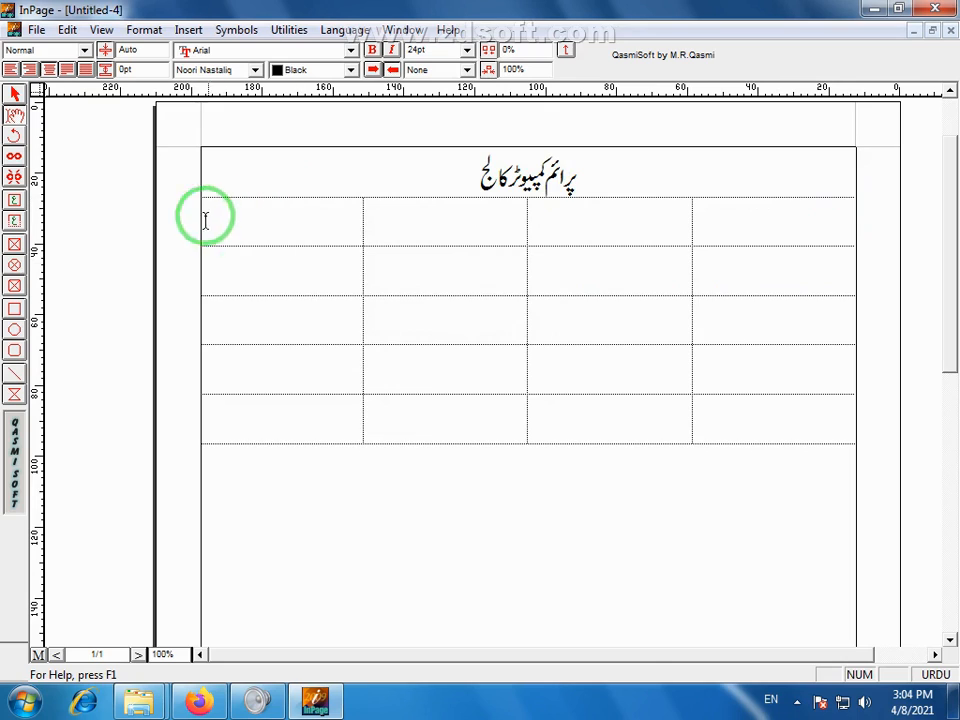
# Number the table's rows 1 to 5 in English digits in the rightmost column
pyautogui.moveTo(794, 223); pyautogui.dragTo(268, 453)
pyautogui.click(272, 462)
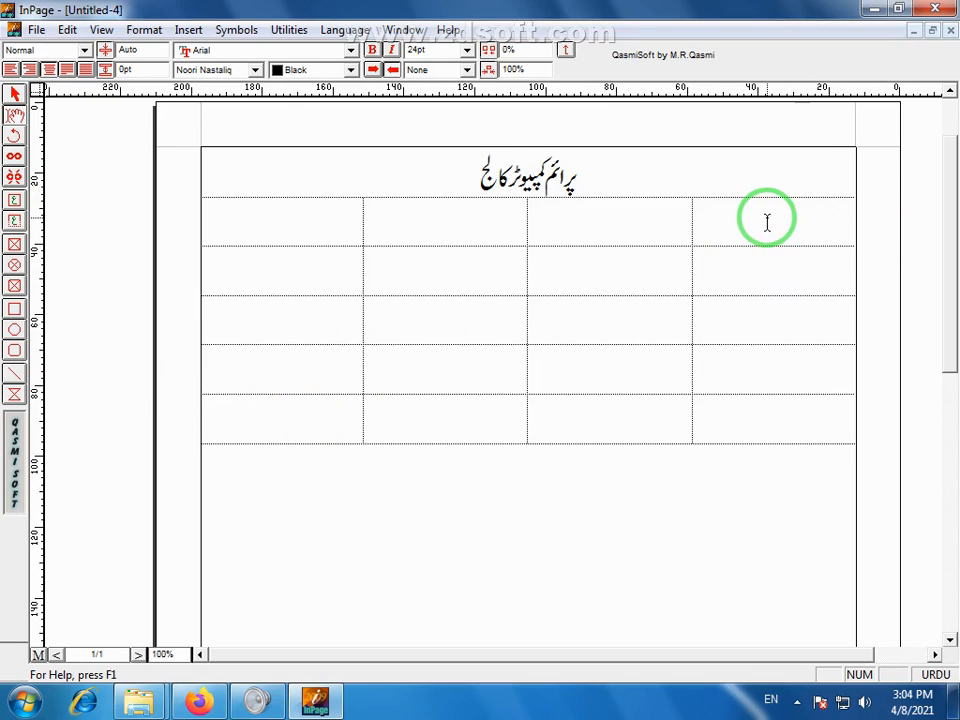
pyautogui.press('Tab')
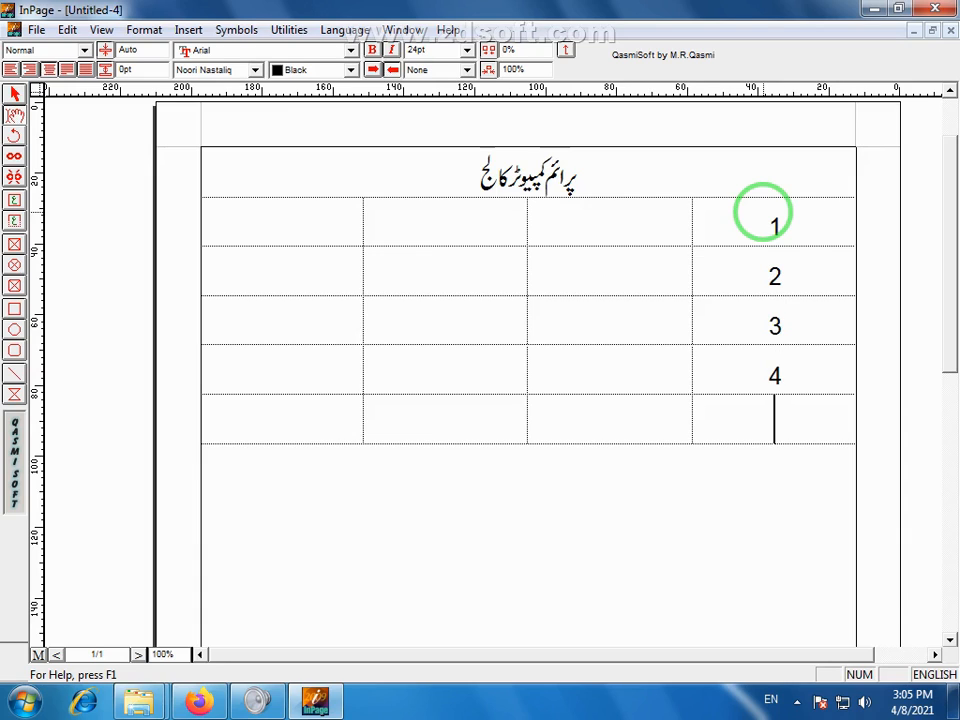
# Enter the Urdu subject names اُردو, انگلش and ریاضی in rows 1 to 3 of the column beside the numbers
pyautogui.click(606, 221)
pyautogui.click(477, 230)
pyautogui.click(338, 234)
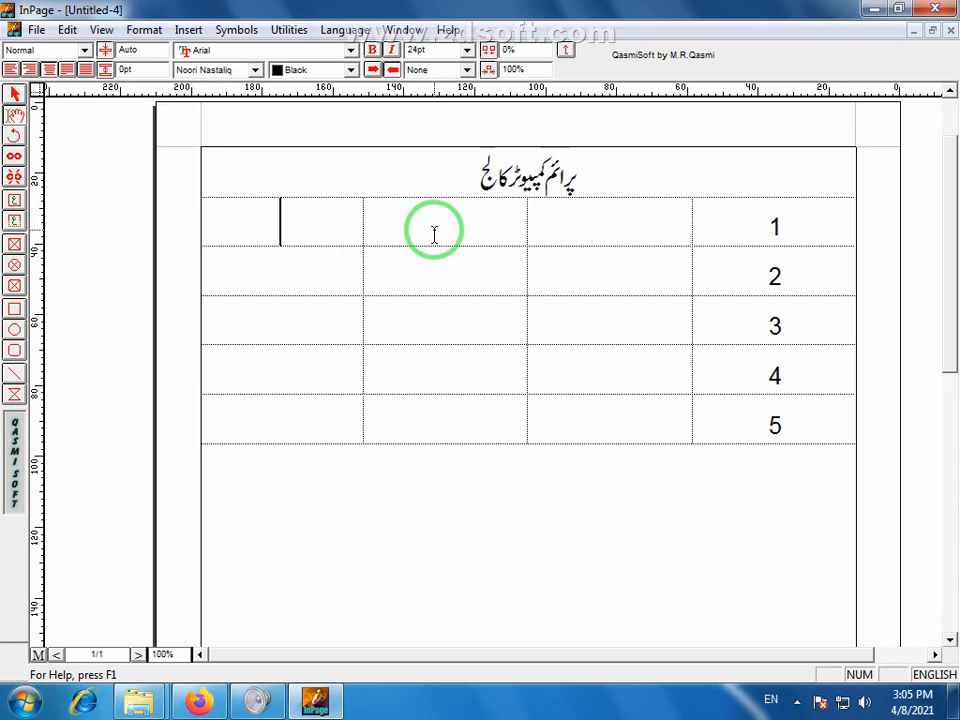
pyautogui.click(438, 231)
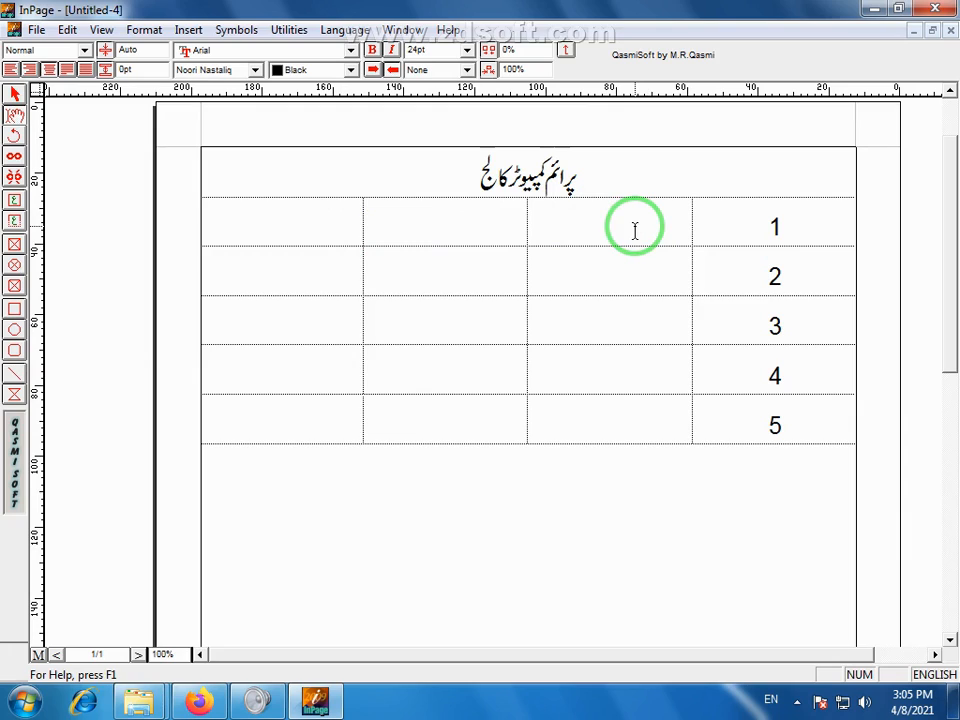
pyautogui.press('BackSpace')
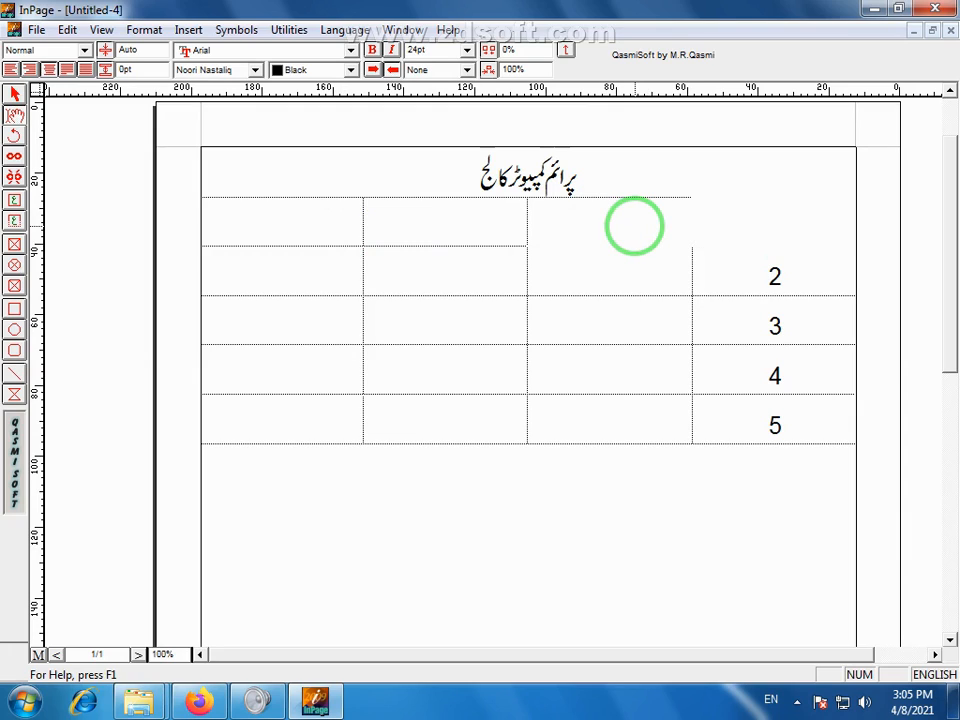
pyautogui.hotkey('ctrl', 'space')
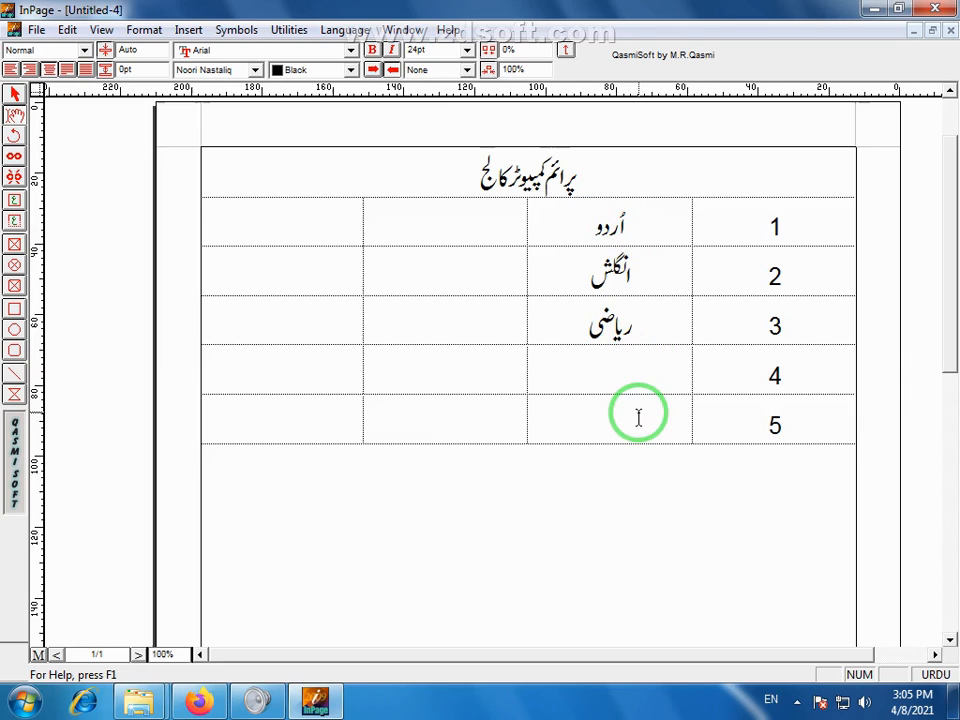
# Narrow the number column by moving its inner divider outward and pulling the table's right edge in from the margin
pyautogui.moveTo(825, 214); pyautogui.dragTo(251, 427)
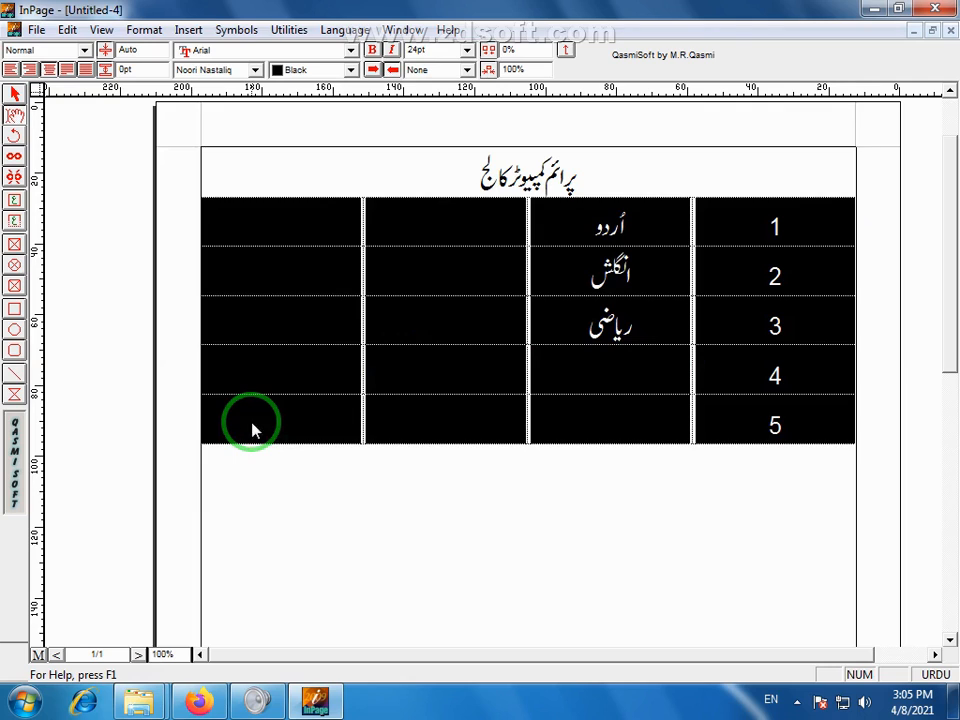
pyautogui.click(272, 465)
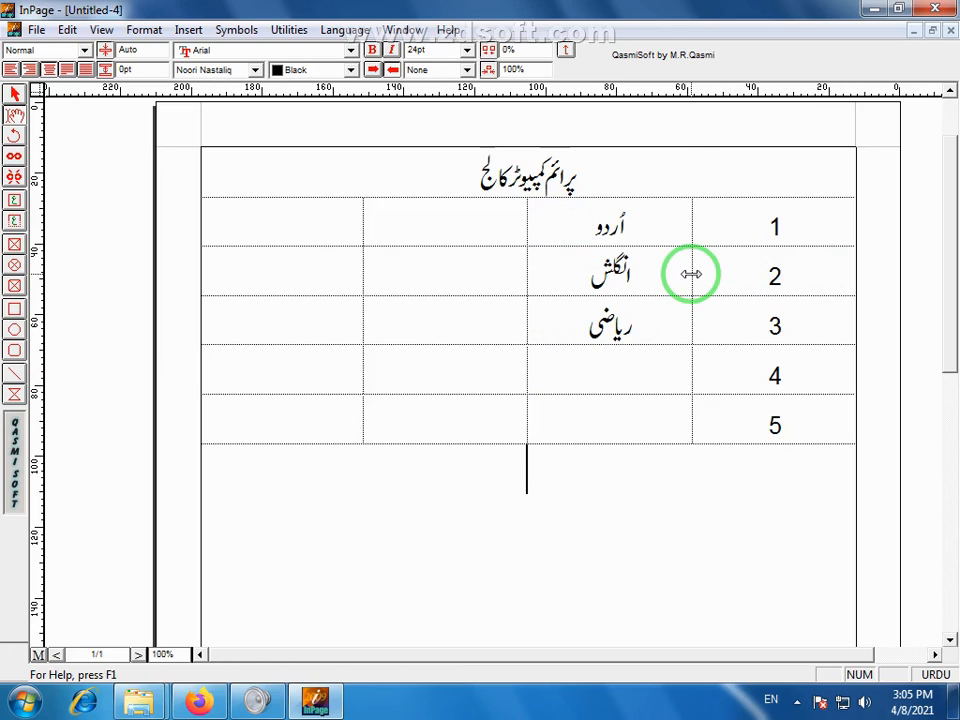
pyautogui.moveTo(691, 273); pyautogui.dragTo(768, 279)
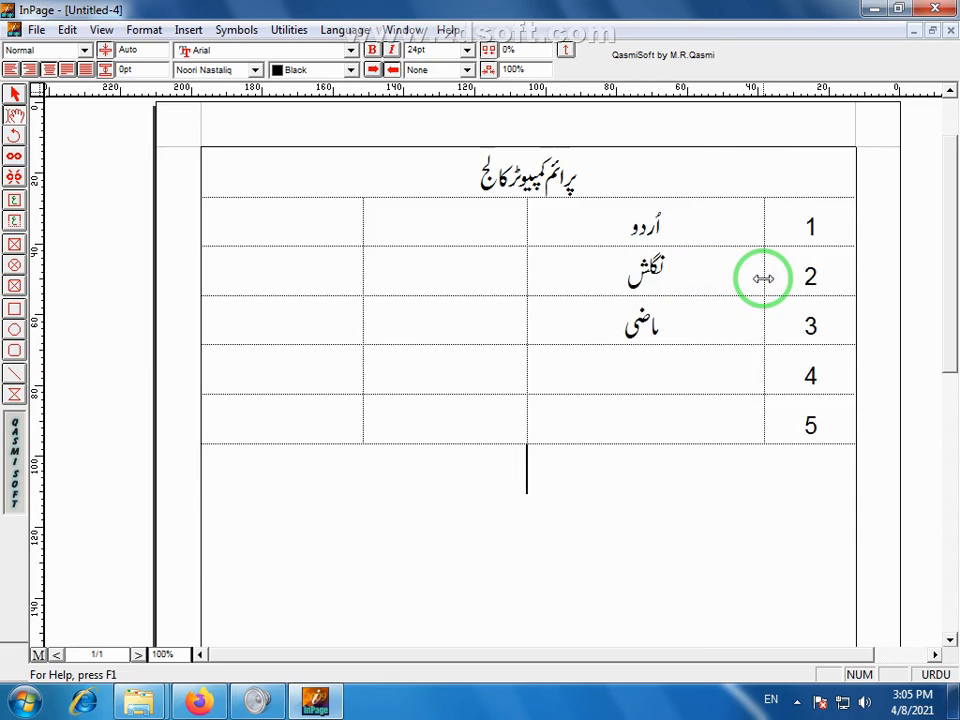
pyautogui.moveTo(855, 321); pyautogui.dragTo(834, 321)
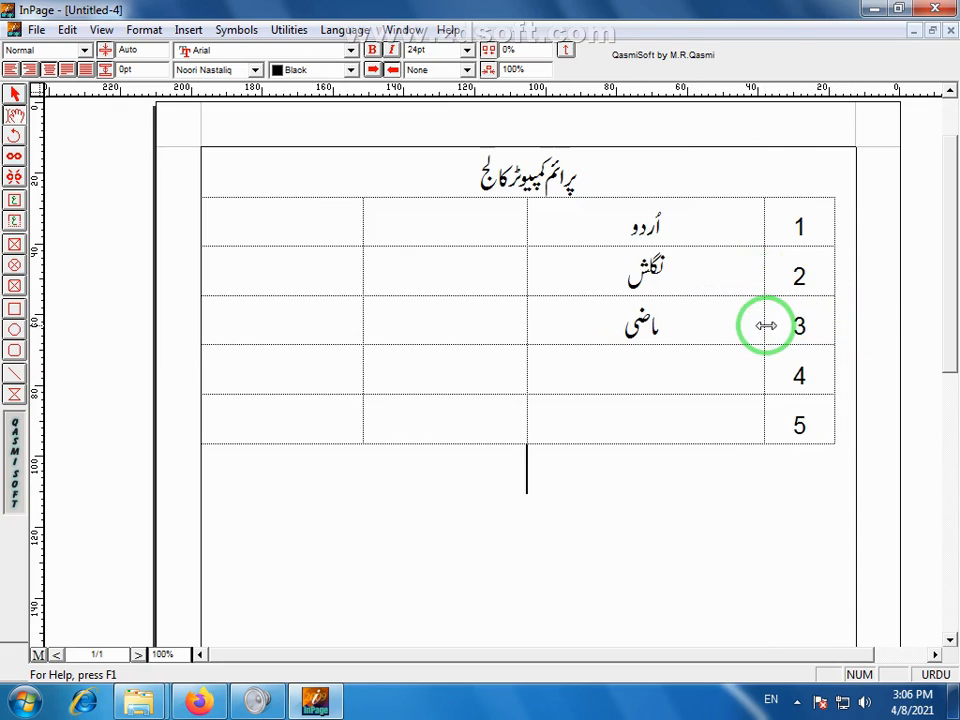
pyautogui.moveTo(766, 323); pyautogui.dragTo(773, 324)
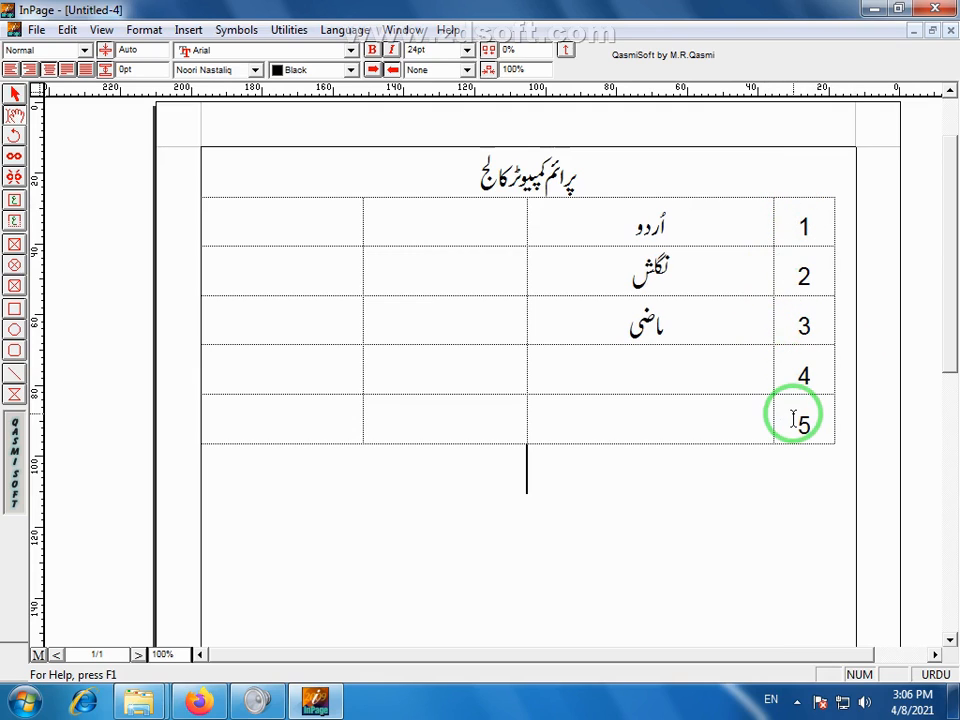
# Pull the table's left edge in from the margin, narrow the leftmost column and slightly widen the subject column
pyautogui.moveTo(204, 319); pyautogui.dragTo(218, 320)
pyautogui.moveTo(362, 328); pyautogui.dragTo(295, 316)
pyautogui.moveTo(527, 313); pyautogui.dragTo(511, 340)
pyautogui.moveTo(295, 319); pyautogui.dragTo(304, 319)
pyautogui.moveTo(810, 214); pyautogui.dragTo(244, 427)
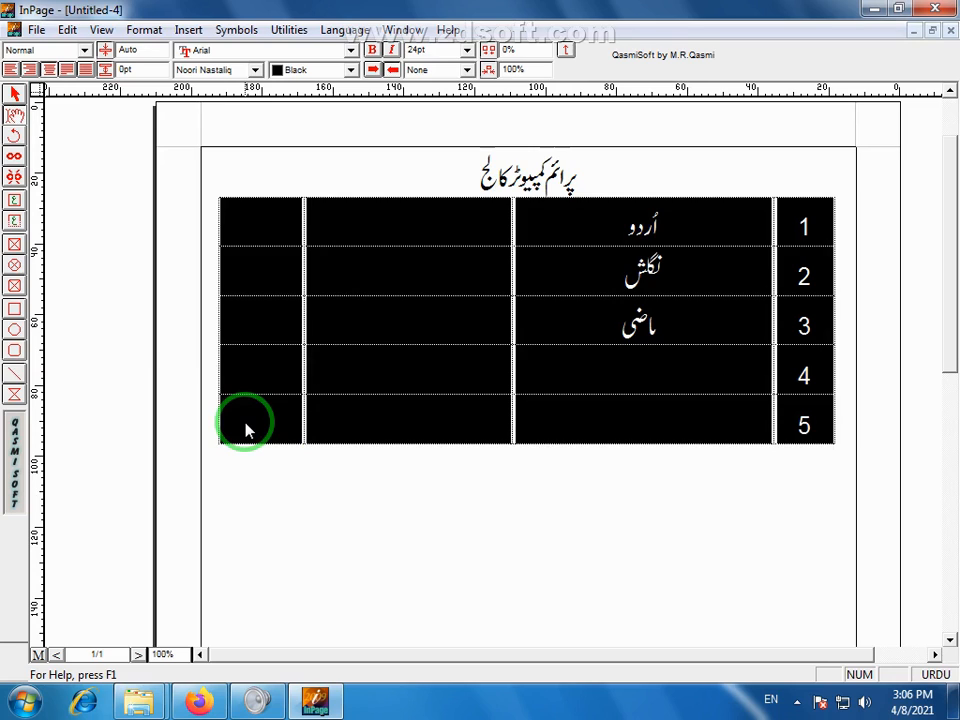
pyautogui.click(245, 428)
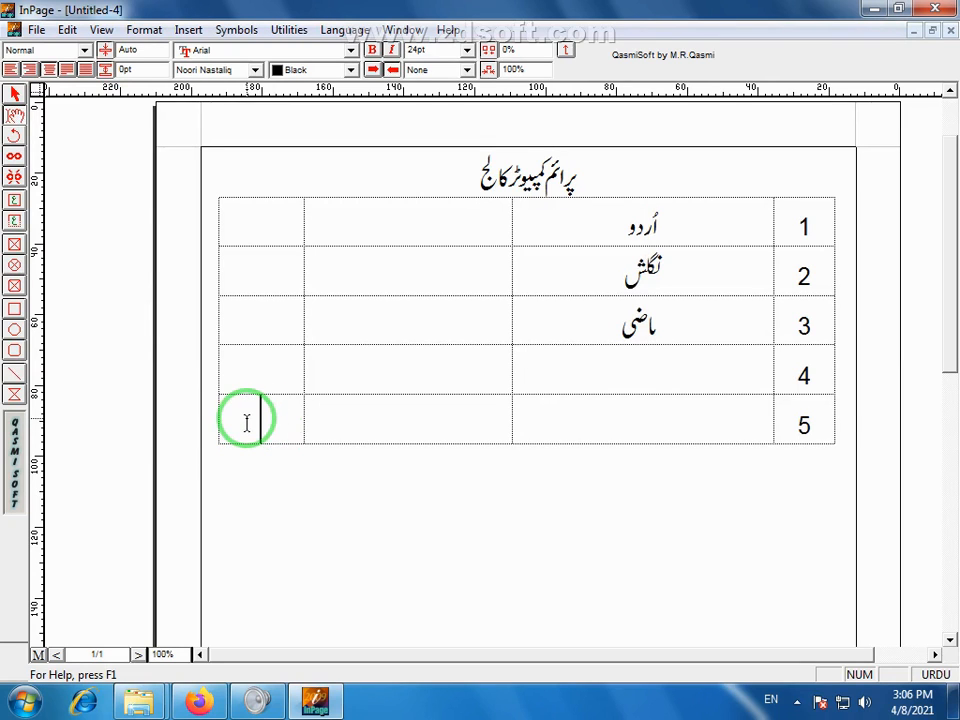
pyautogui.moveTo(819, 216); pyautogui.dragTo(261, 427)
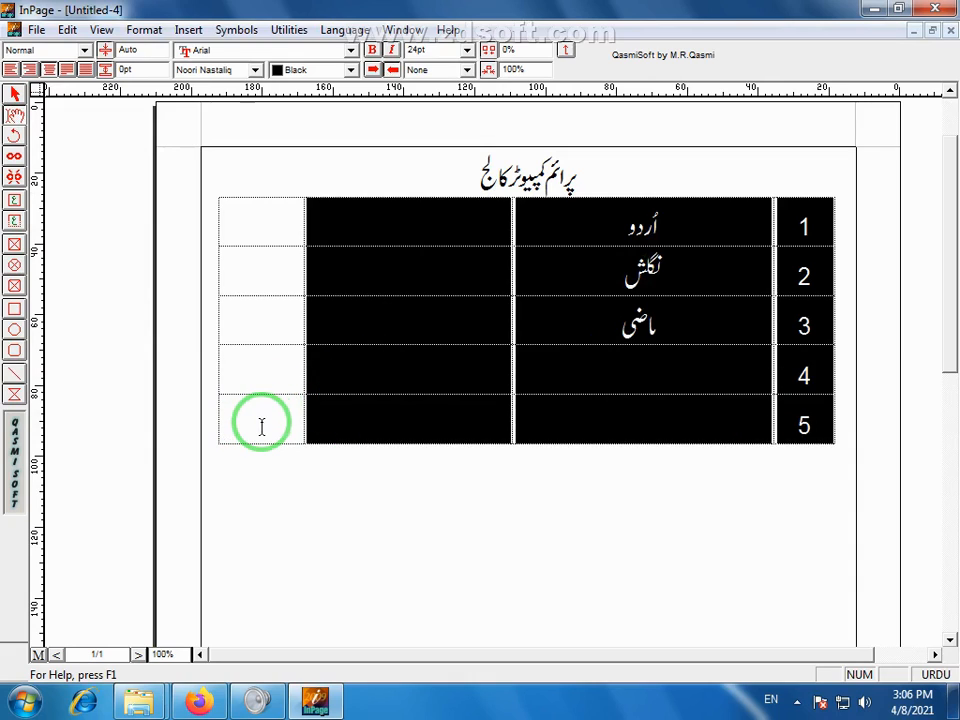
pyautogui.click(309, 467)
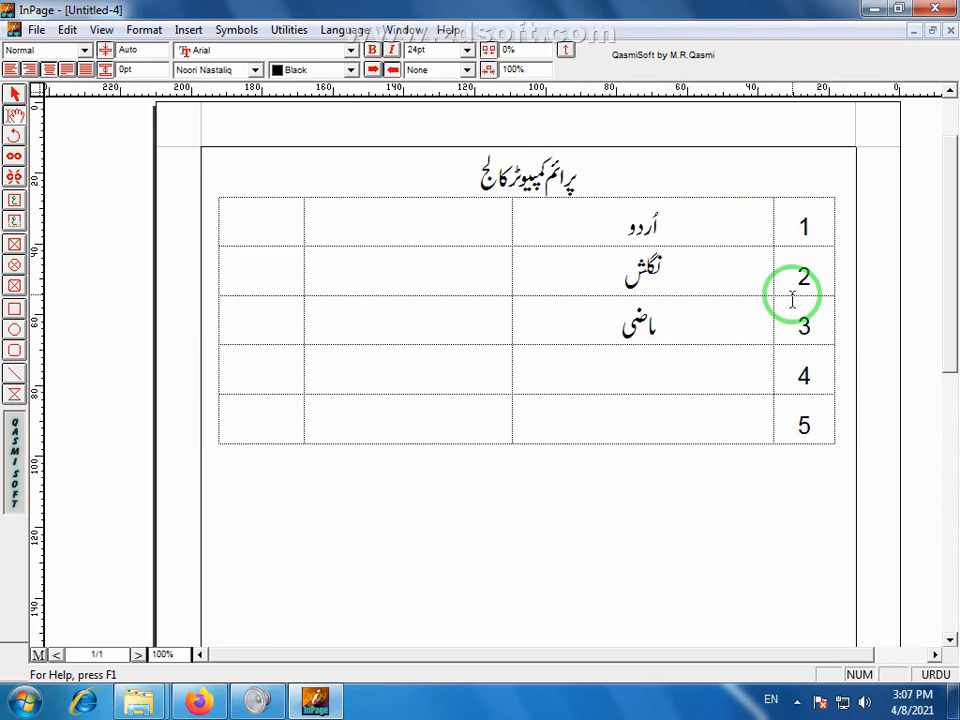
# Slightly narrow the subject column by moving the divider between it and the empty column beside it
pyautogui.moveTo(512, 316); pyautogui.dragTo(526, 316)
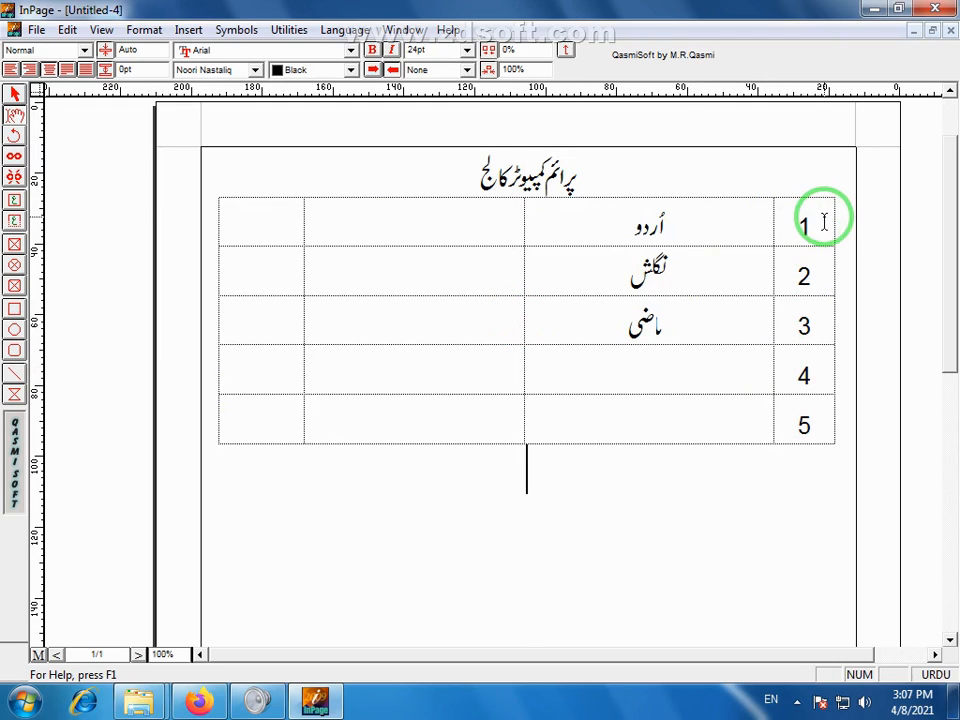
pyautogui.moveTo(823, 219); pyautogui.dragTo(240, 435)
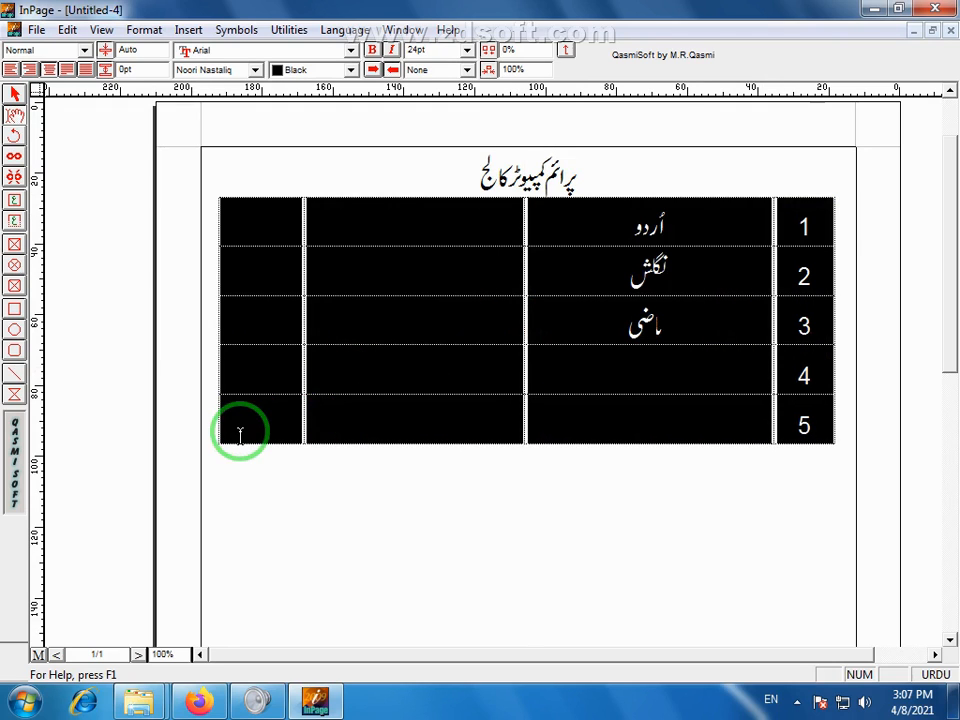
pyautogui.click(332, 510)
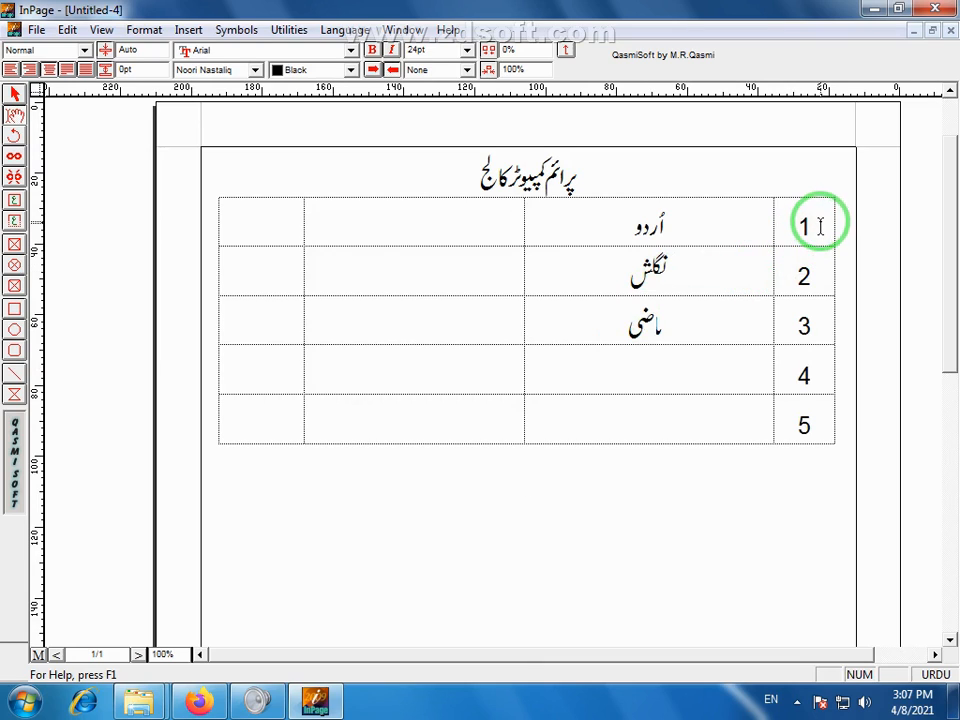
pyautogui.moveTo(819, 221); pyautogui.dragTo(210, 420)
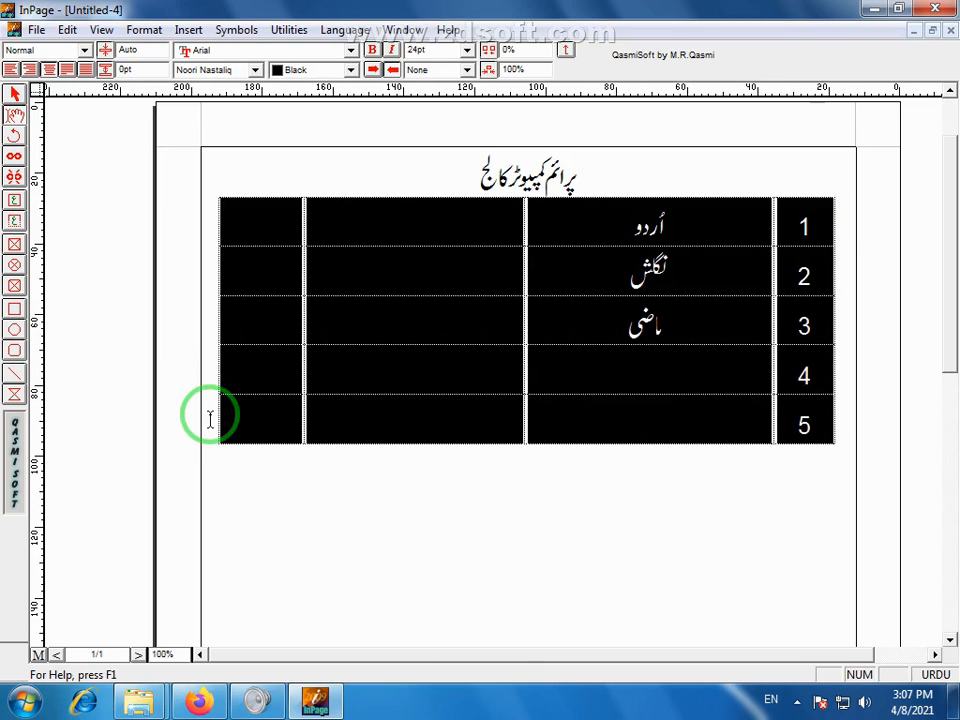
pyautogui.click(485, 408)
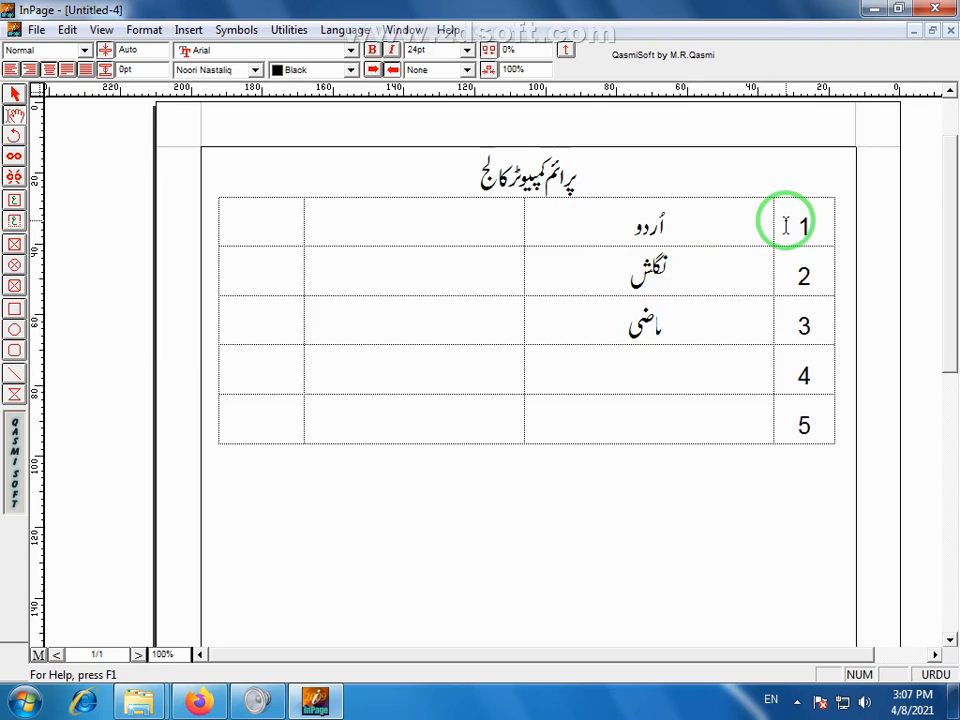
# Zoom the page to 200% and return it to actual size
pyautogui.click(102, 31)
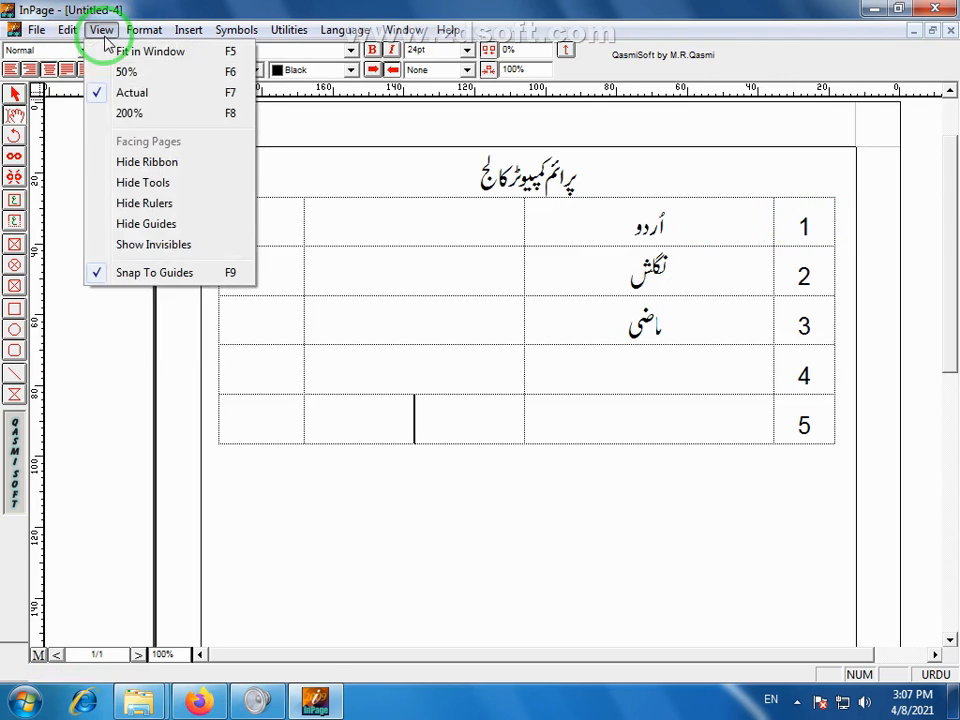
pyautogui.click(127, 113)
pyautogui.click(101, 30)
pyautogui.click(112, 92)
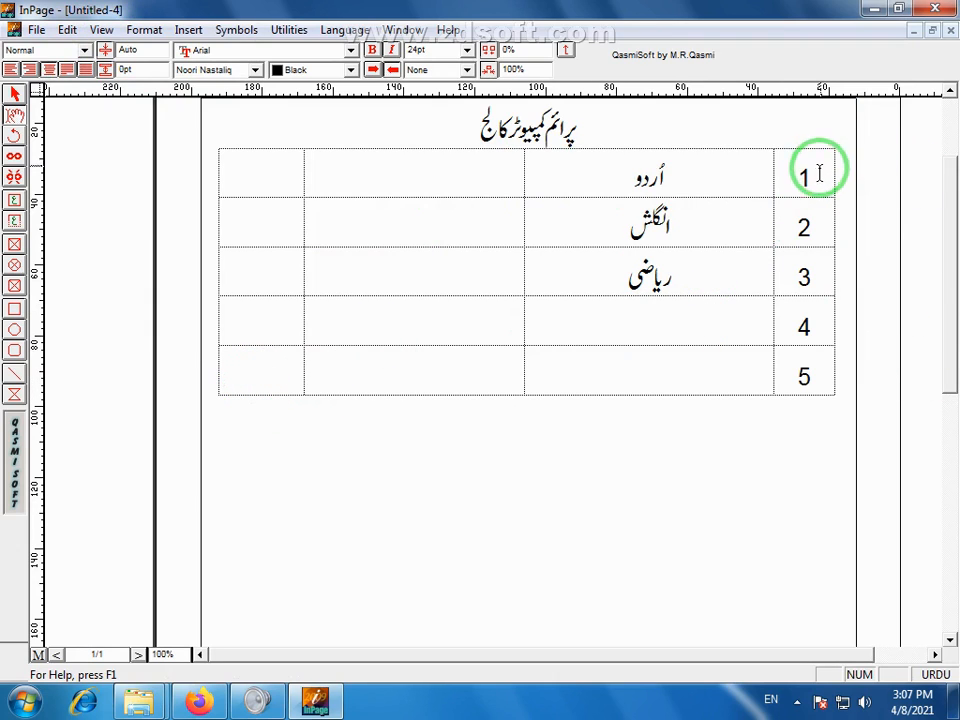
pyautogui.moveTo(816, 165); pyautogui.dragTo(242, 373)
pyautogui.click(375, 315)
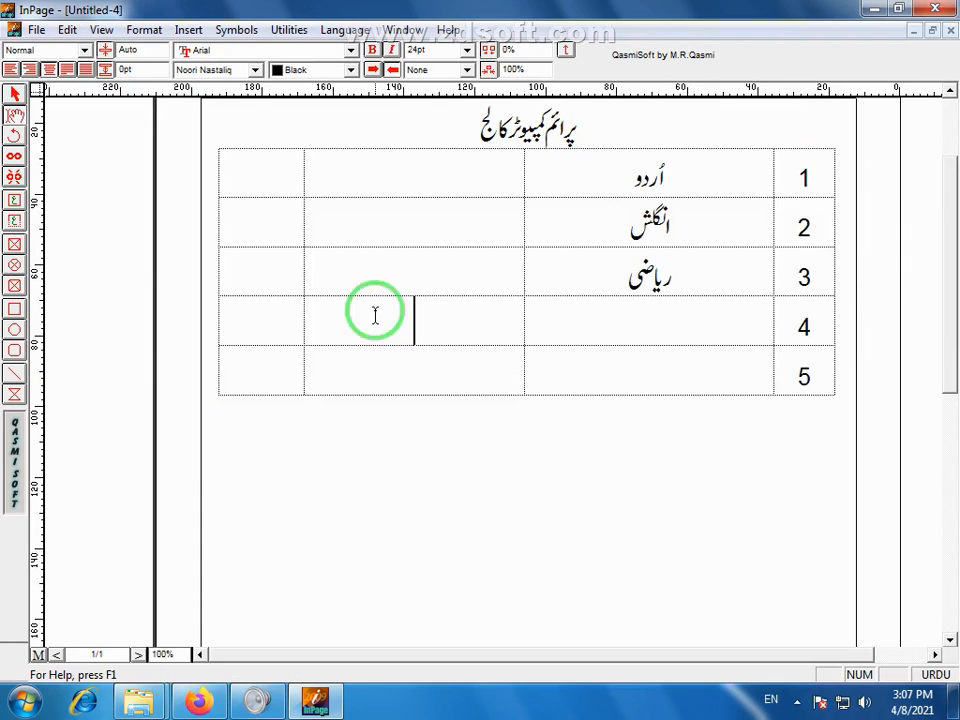
pyautogui.moveTo(822, 158); pyautogui.dragTo(236, 183)
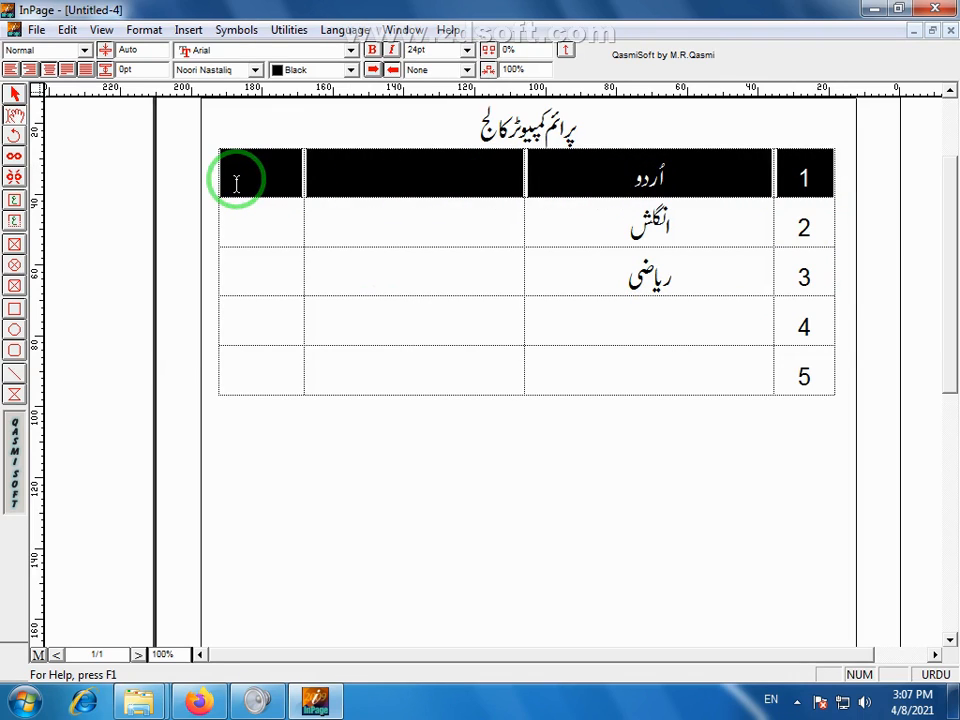
pyautogui.click(545, 236)
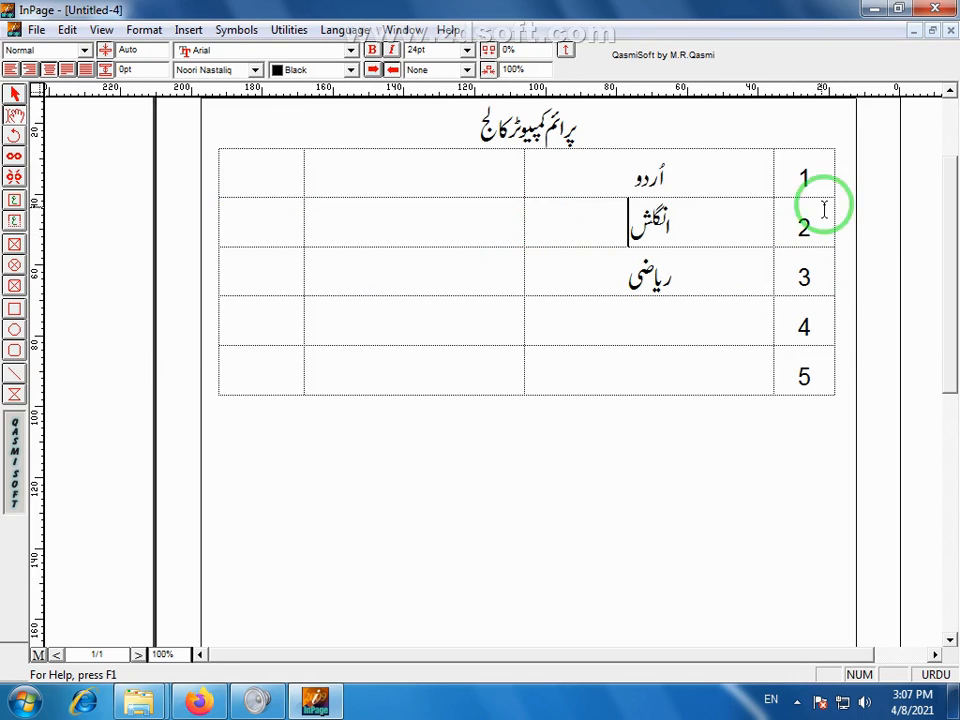
# Format all cells of the table with a red, solid-line border 2 pt wide
pyautogui.moveTo(822, 173); pyautogui.dragTo(242, 386)
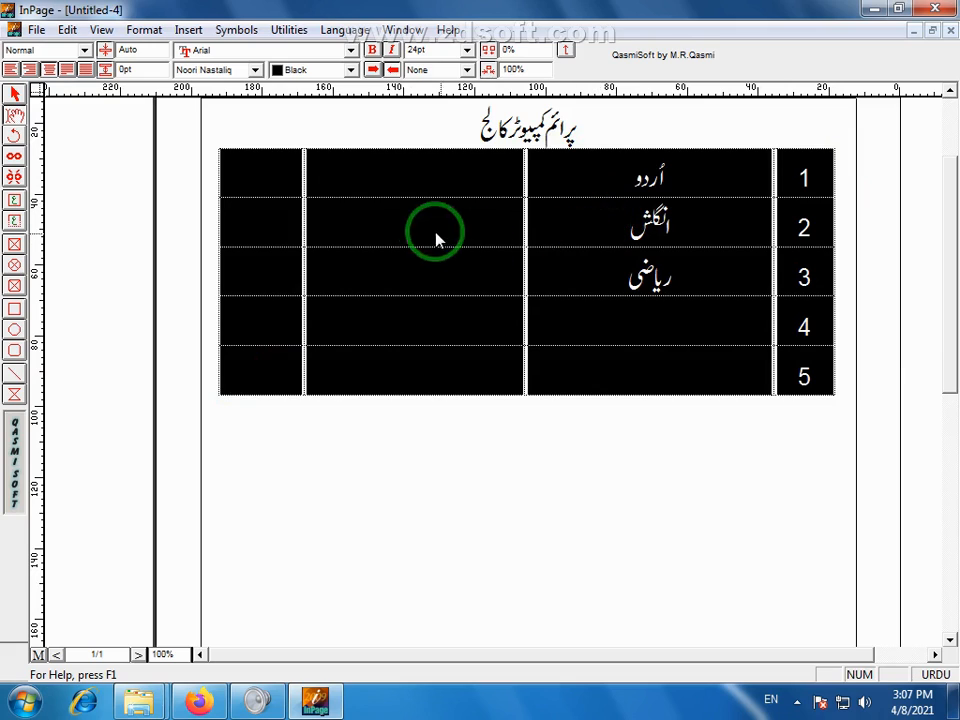
pyautogui.rightClick(604, 183)
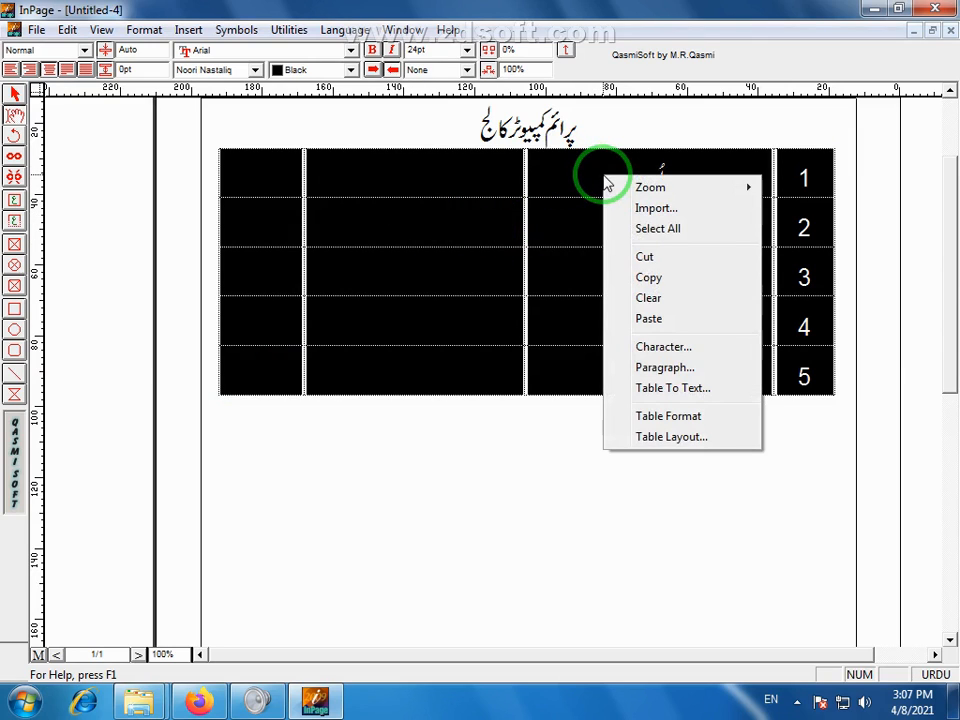
pyautogui.moveTo(615, 187)
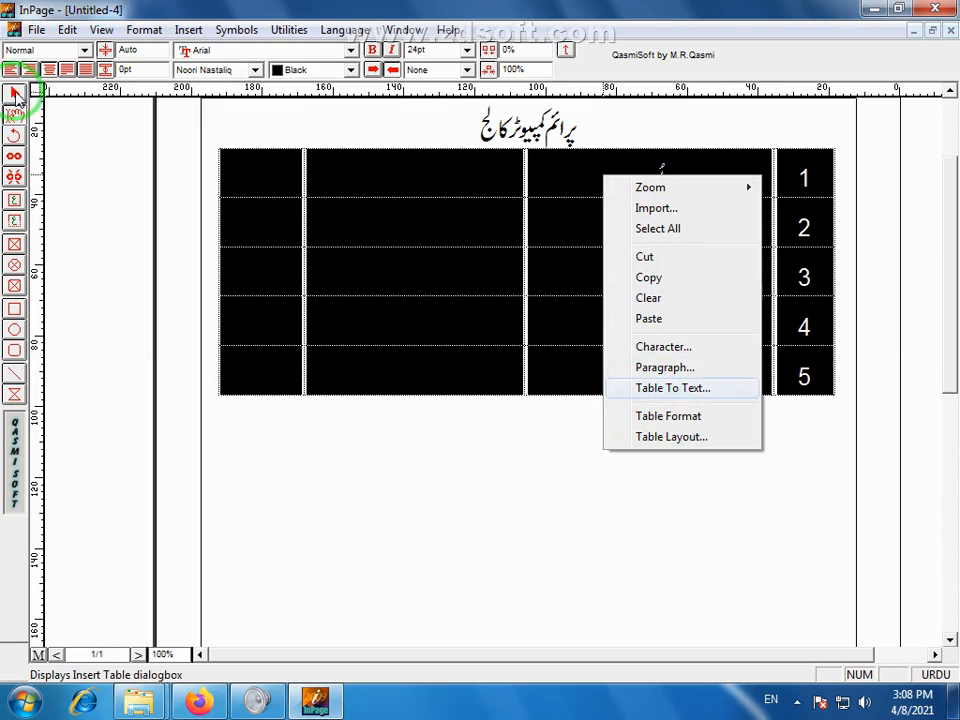
pyautogui.click(698, 418)
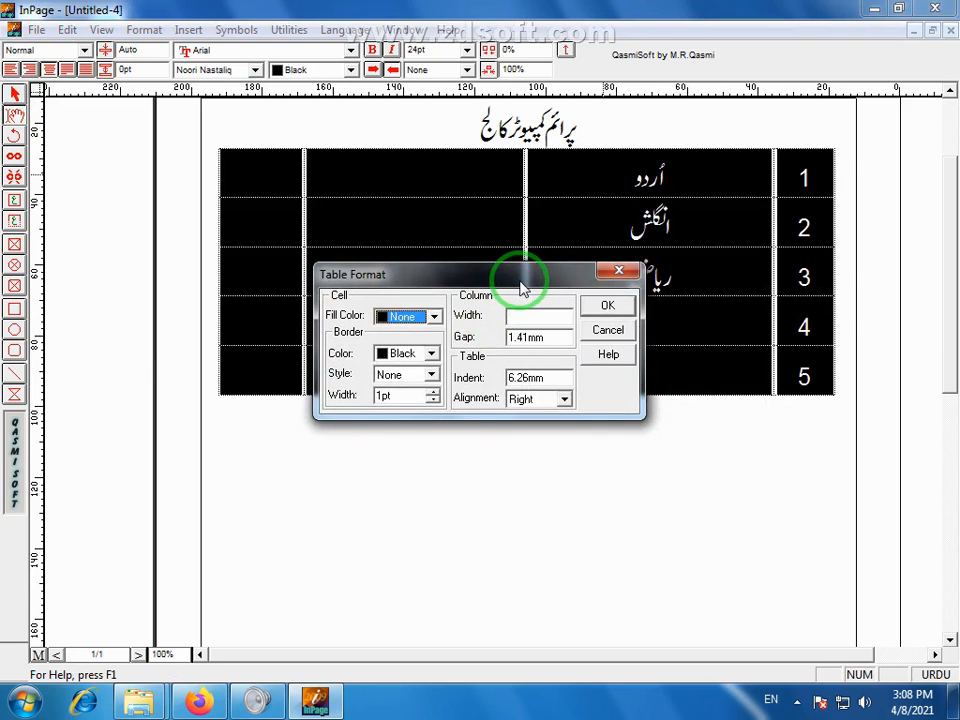
pyautogui.moveTo(521, 279); pyautogui.dragTo(643, 450)
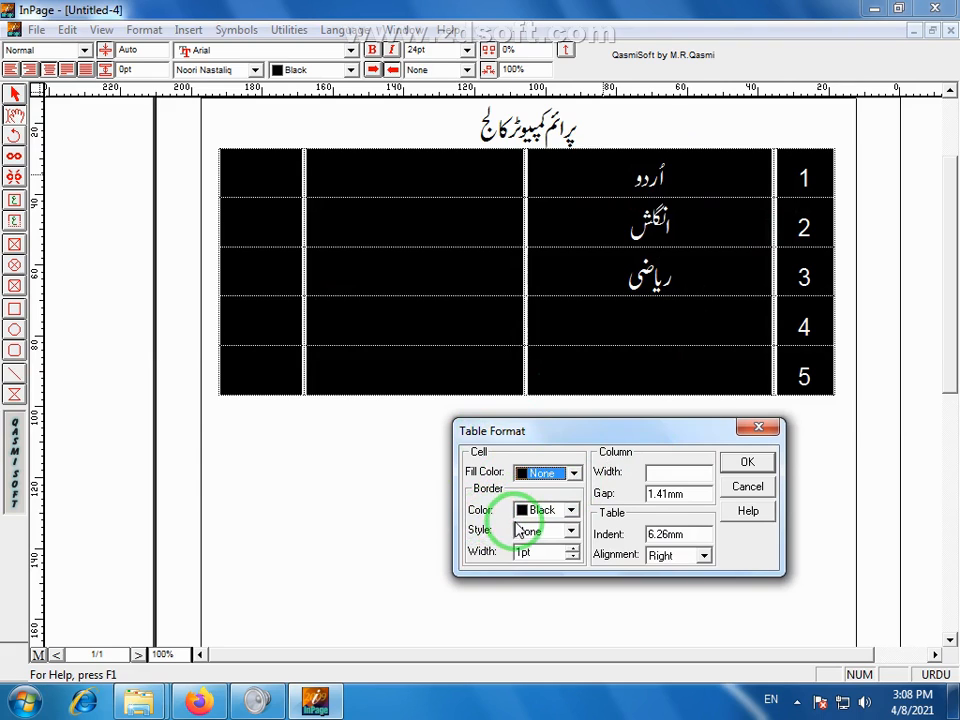
pyautogui.click(570, 510)
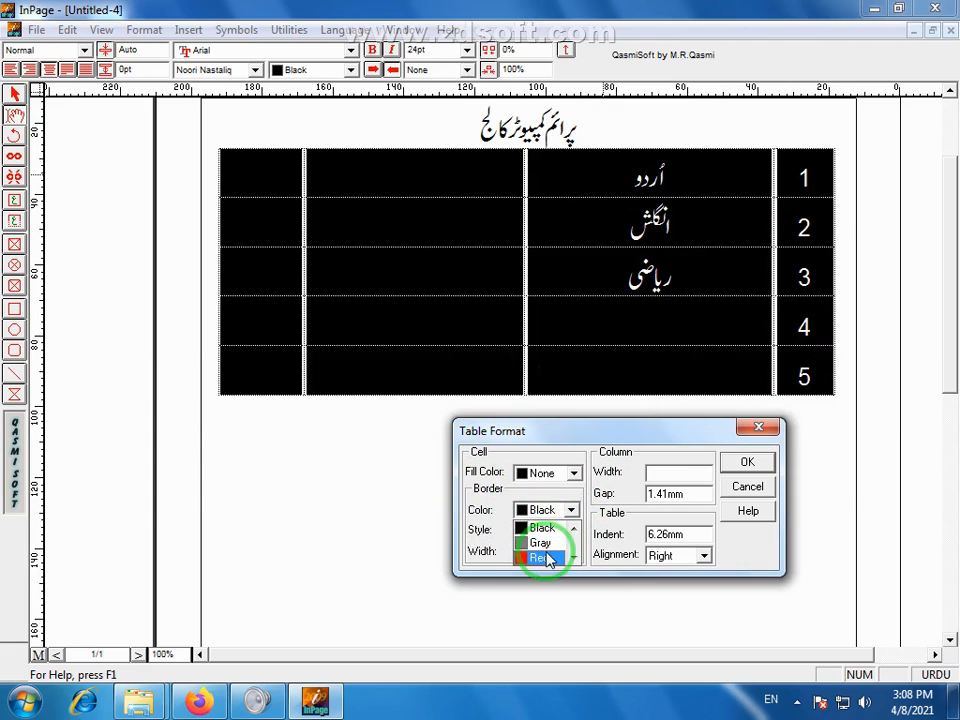
pyautogui.click(546, 554)
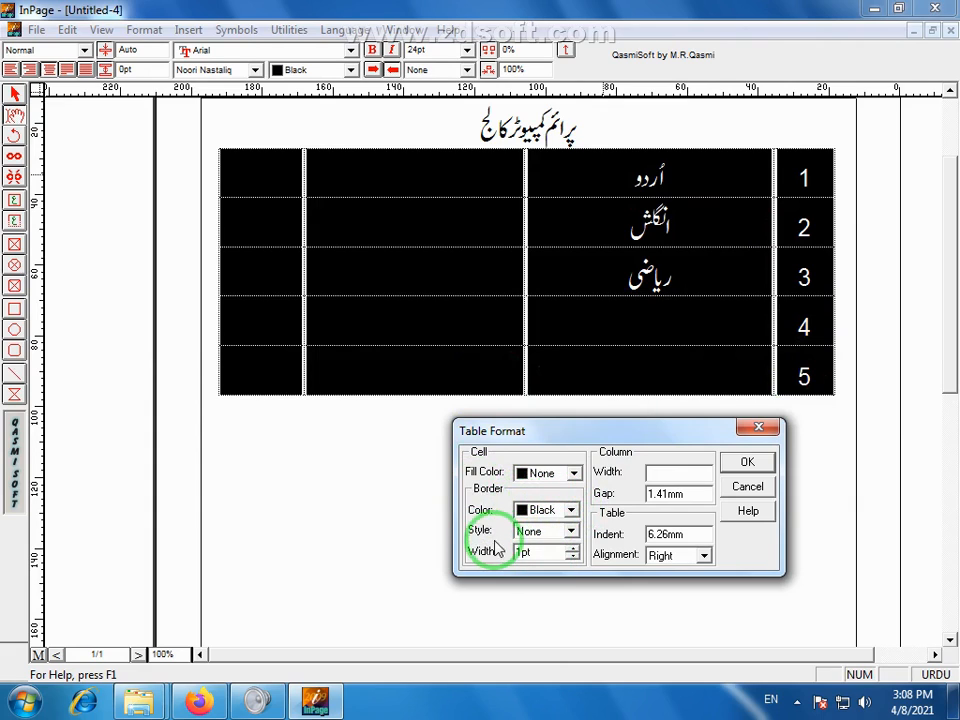
pyautogui.click(572, 532)
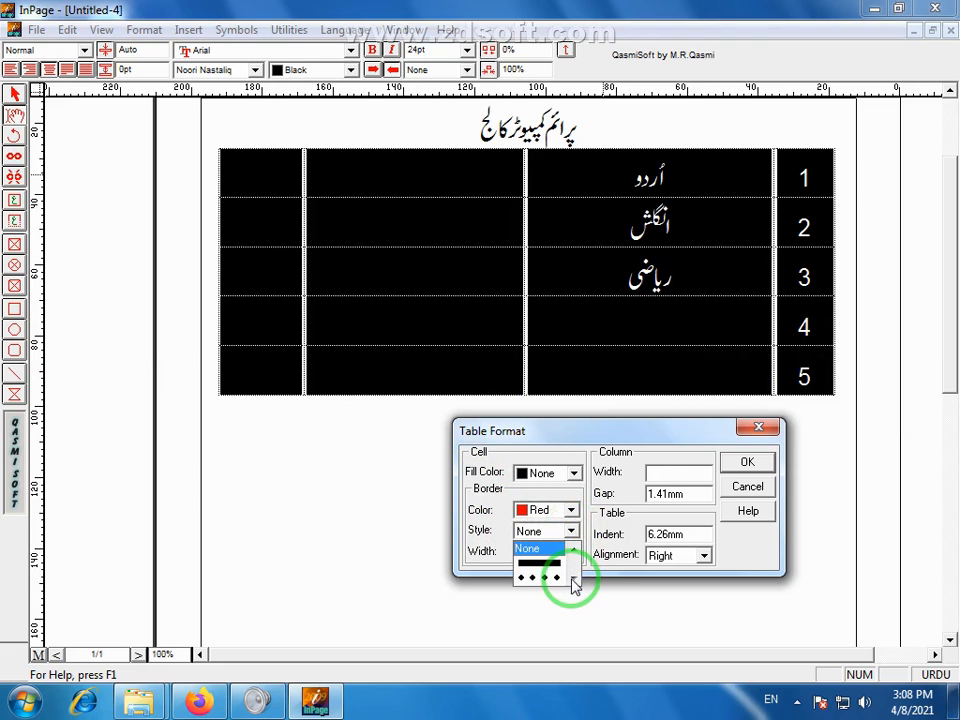
pyautogui.click(540, 550)
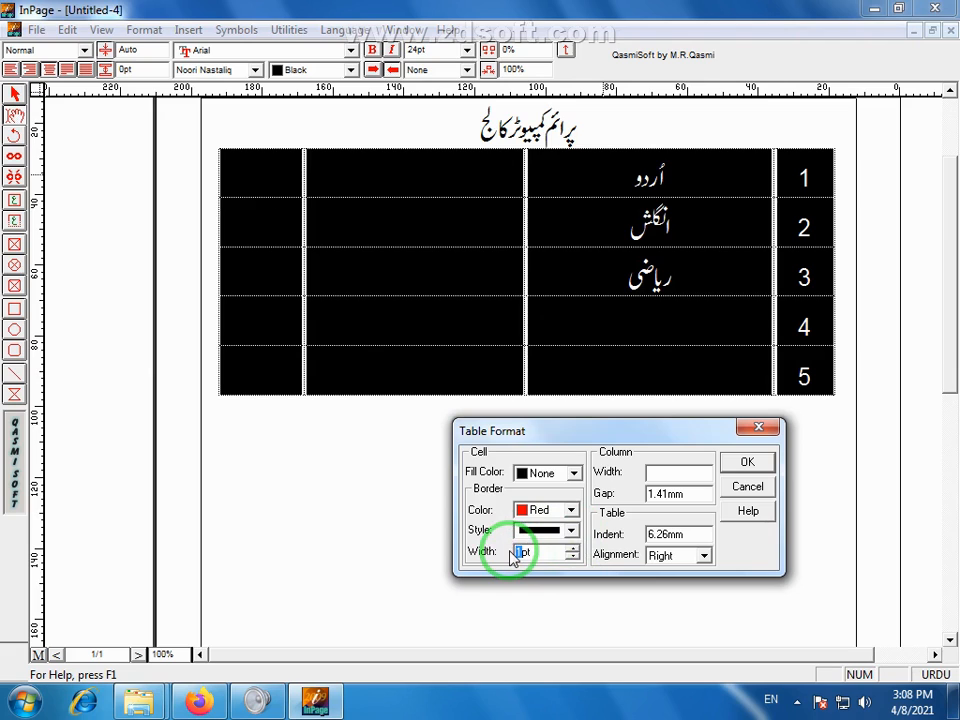
pyautogui.write('2')
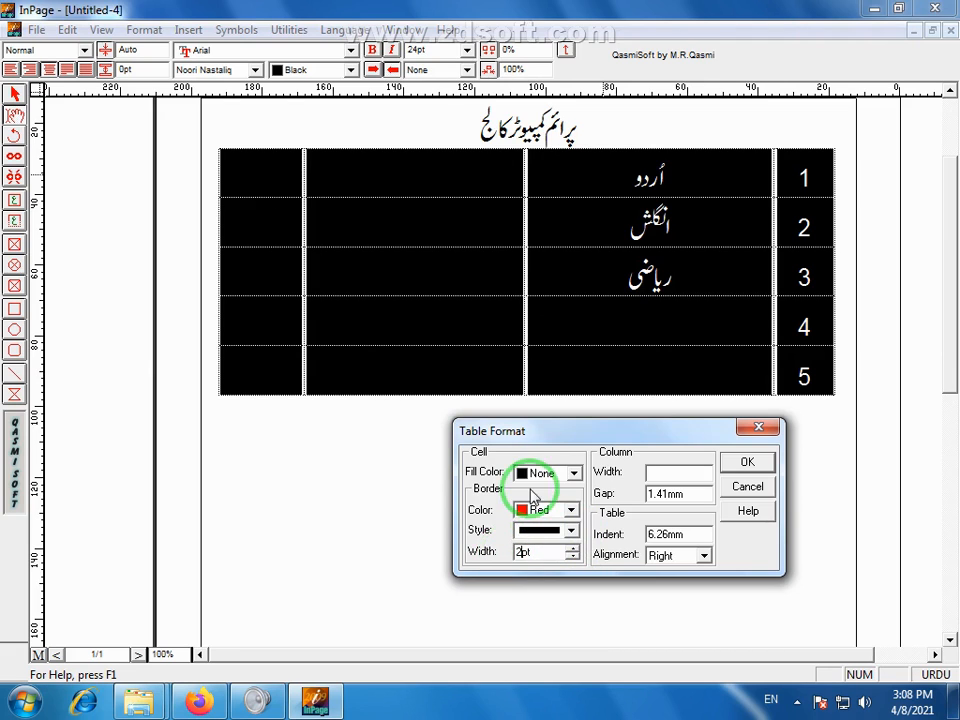
pyautogui.moveTo(665, 436); pyautogui.dragTo(626, 422)
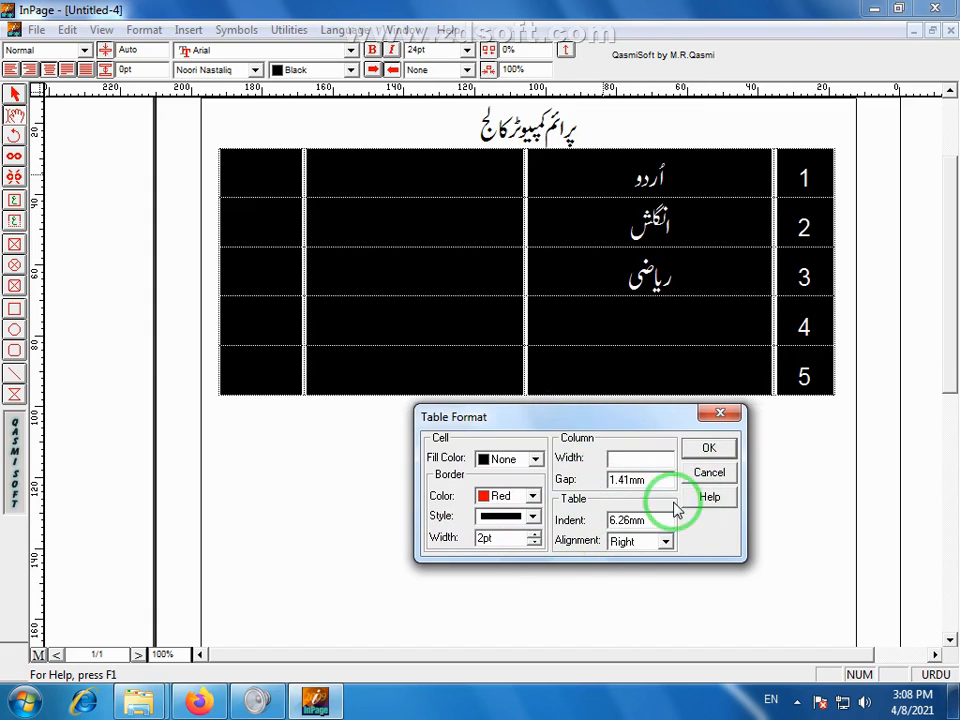
pyautogui.click(710, 451)
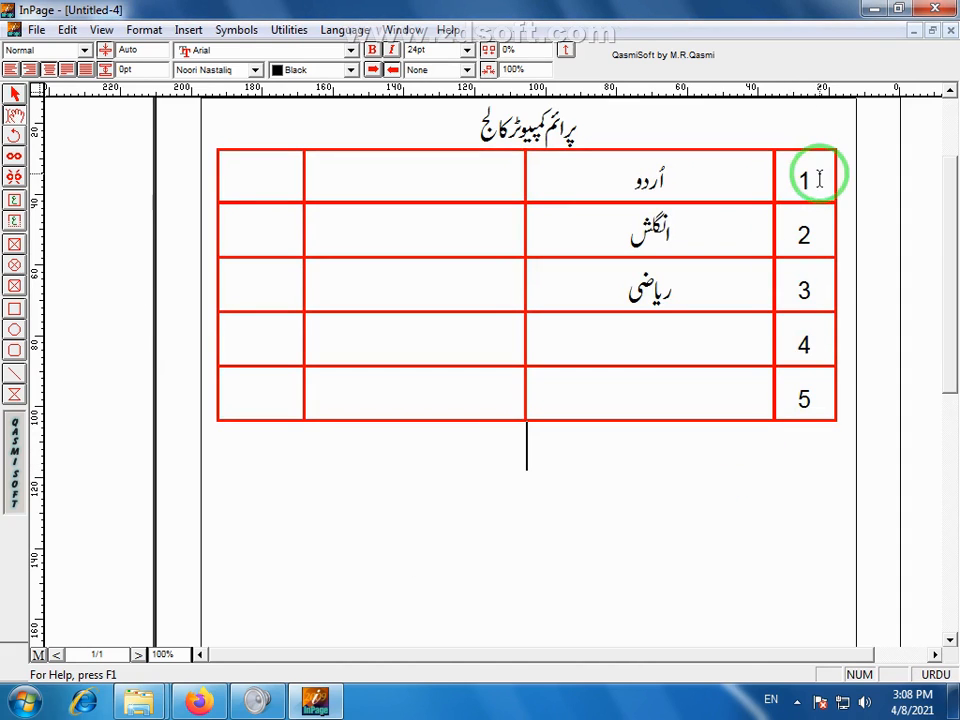
pyautogui.moveTo(799, 178); pyautogui.dragTo(238, 402)
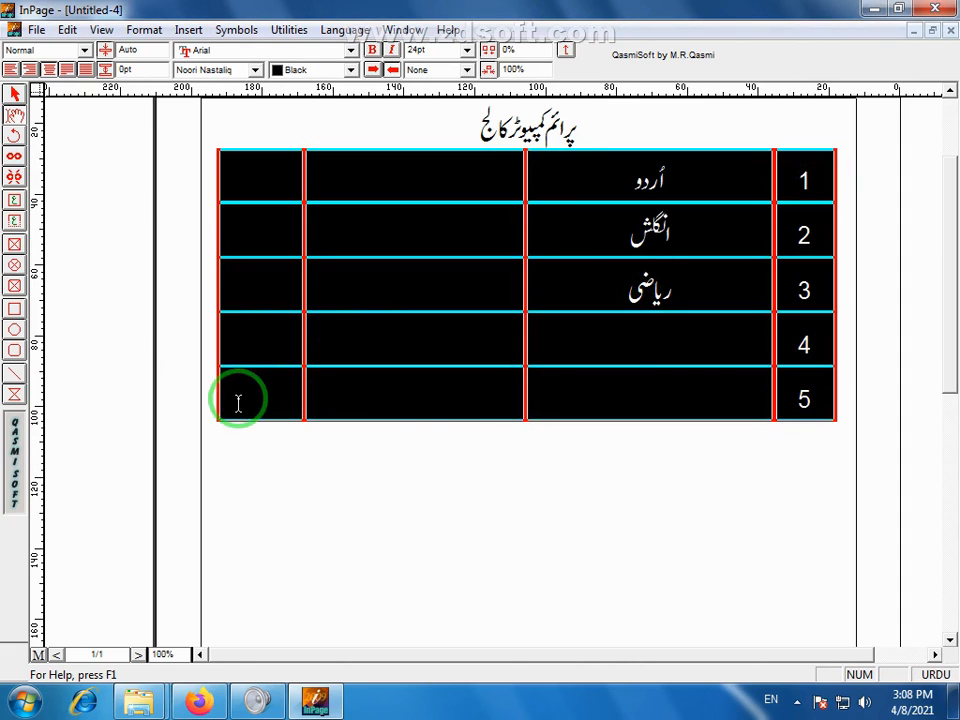
pyautogui.click(628, 332)
pyautogui.moveTo(821, 178); pyautogui.dragTo(243, 403)
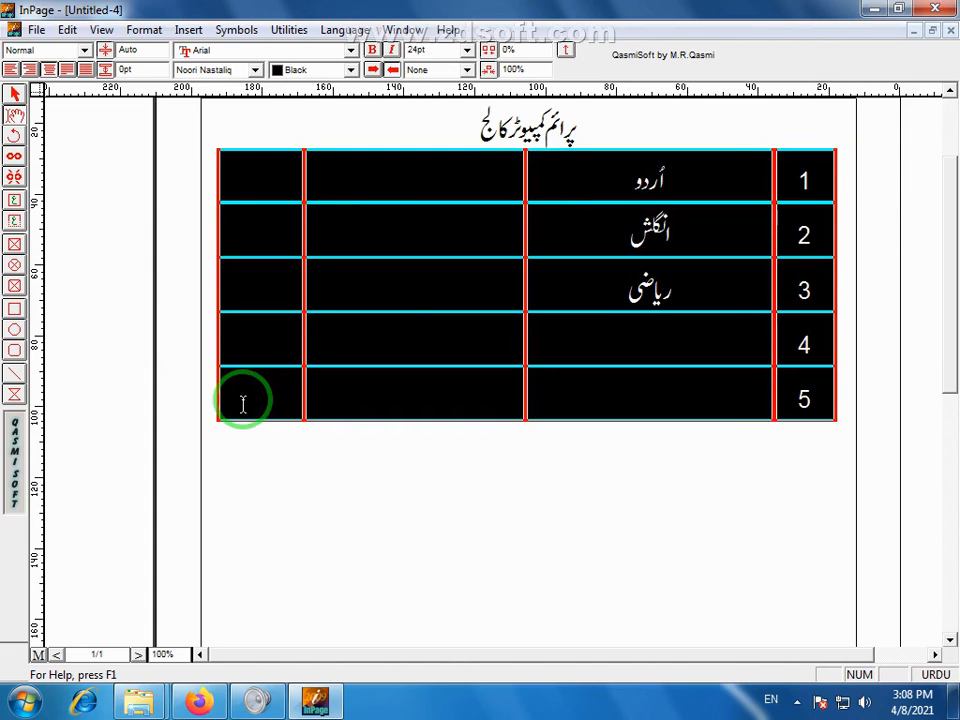
pyautogui.moveTo(801, 179); pyautogui.dragTo(251, 407)
pyautogui.click(506, 399)
pyautogui.moveTo(797, 176); pyautogui.dragTo(250, 401)
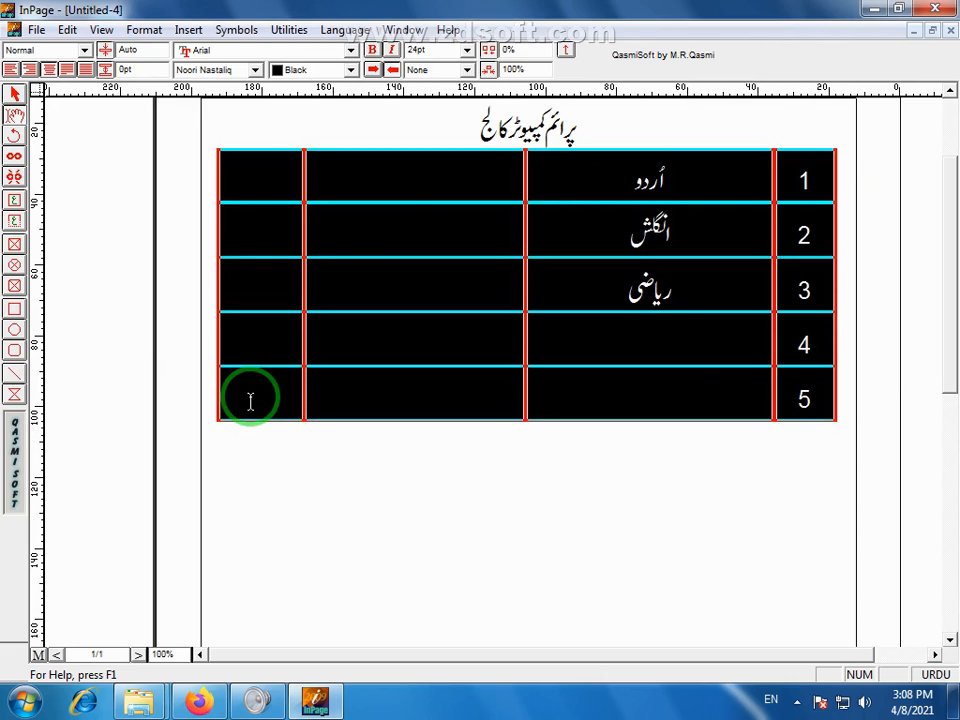
pyautogui.rightClick(481, 282)
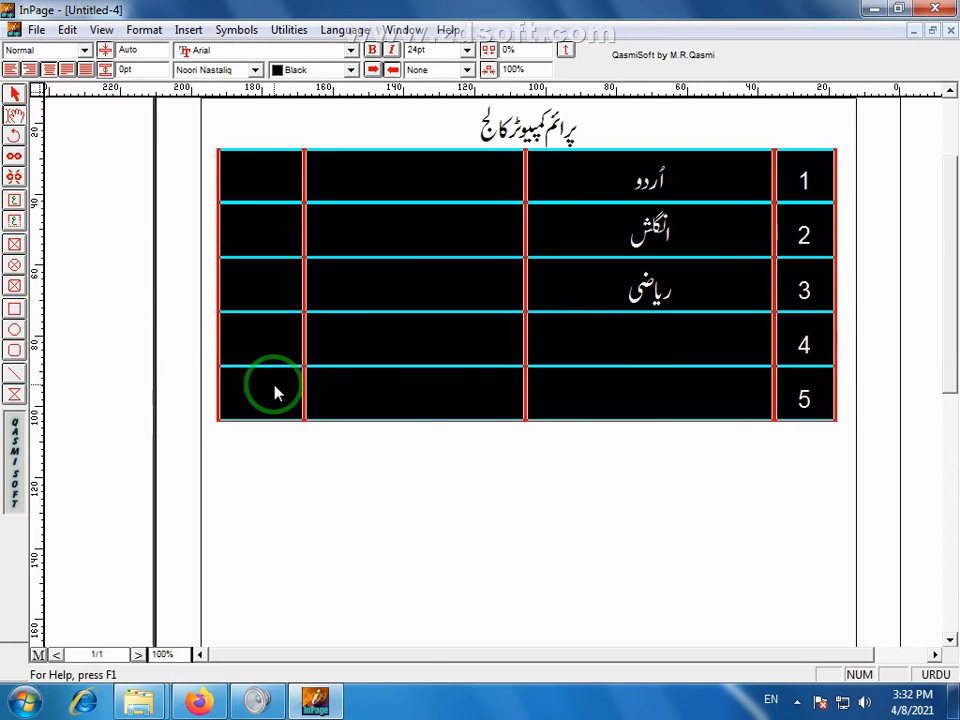
pyautogui.rightClick(276, 393)
pyautogui.click(354, 628)
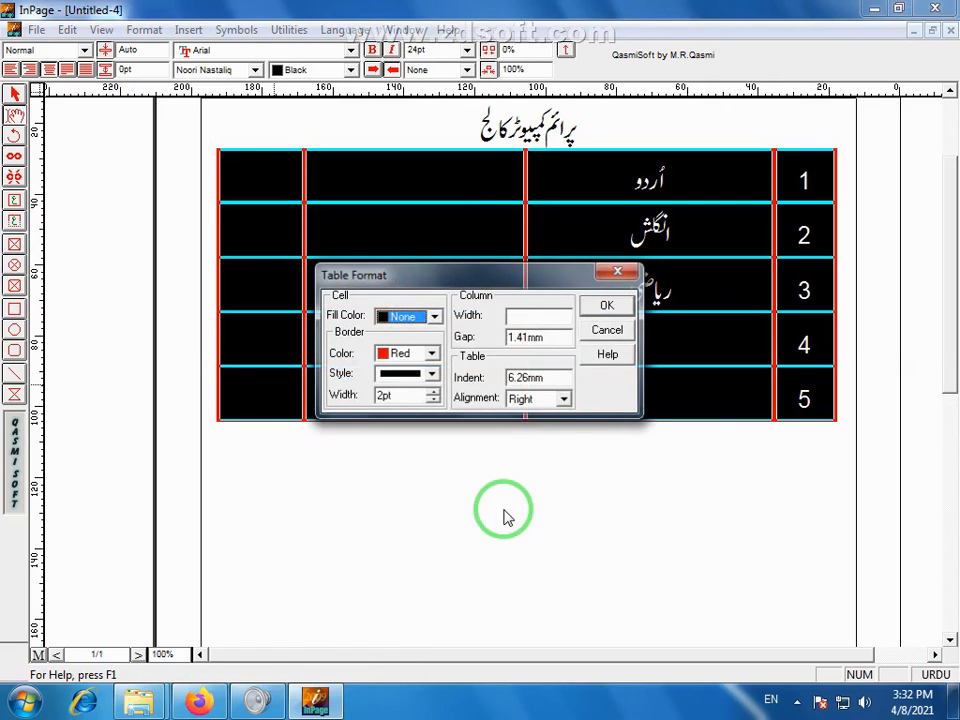
pyautogui.click(608, 331)
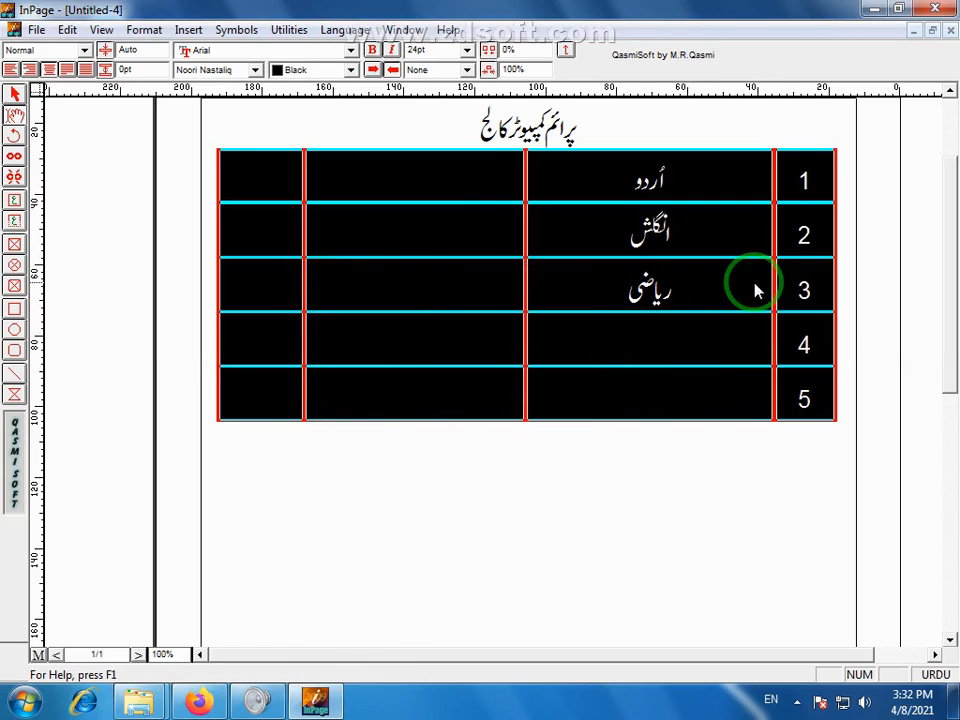
pyautogui.click(818, 181)
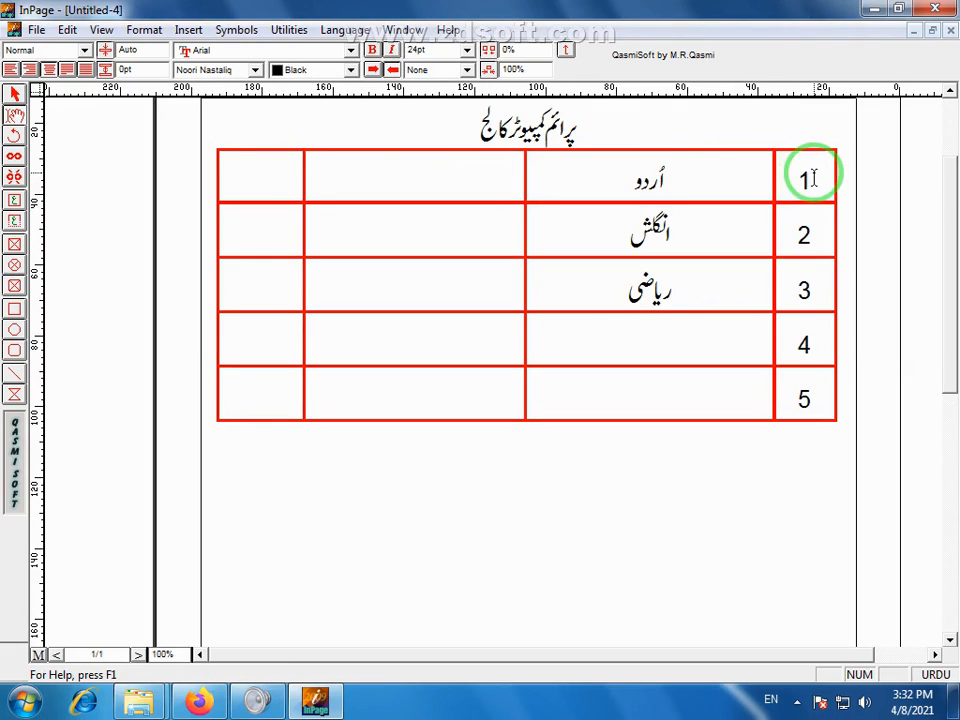
pyautogui.moveTo(813, 179); pyautogui.dragTo(222, 178)
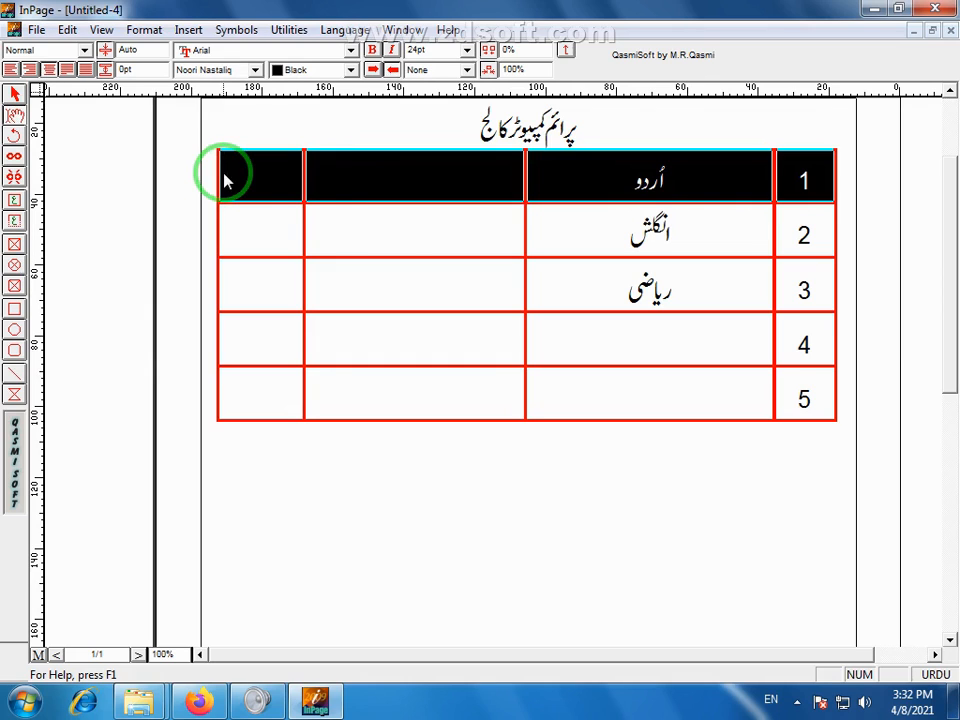
pyautogui.moveTo(401, 150); pyautogui.dragTo(396, 412)
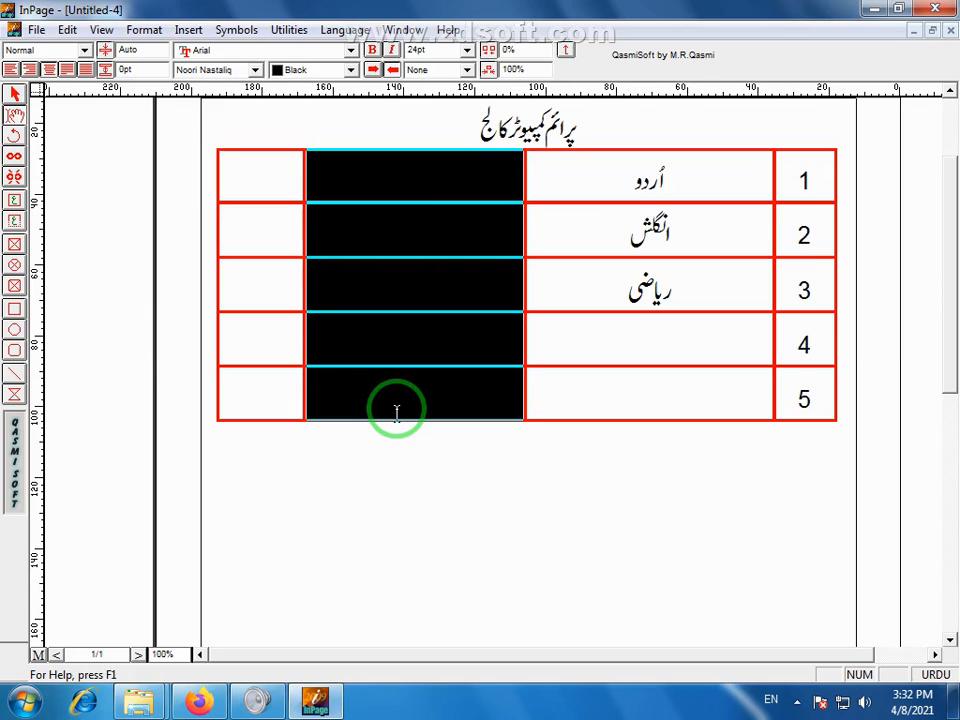
pyautogui.click(422, 181)
# Fill all cells of the table's first row with yellow
pyautogui.moveTo(822, 172); pyautogui.dragTo(248, 174)
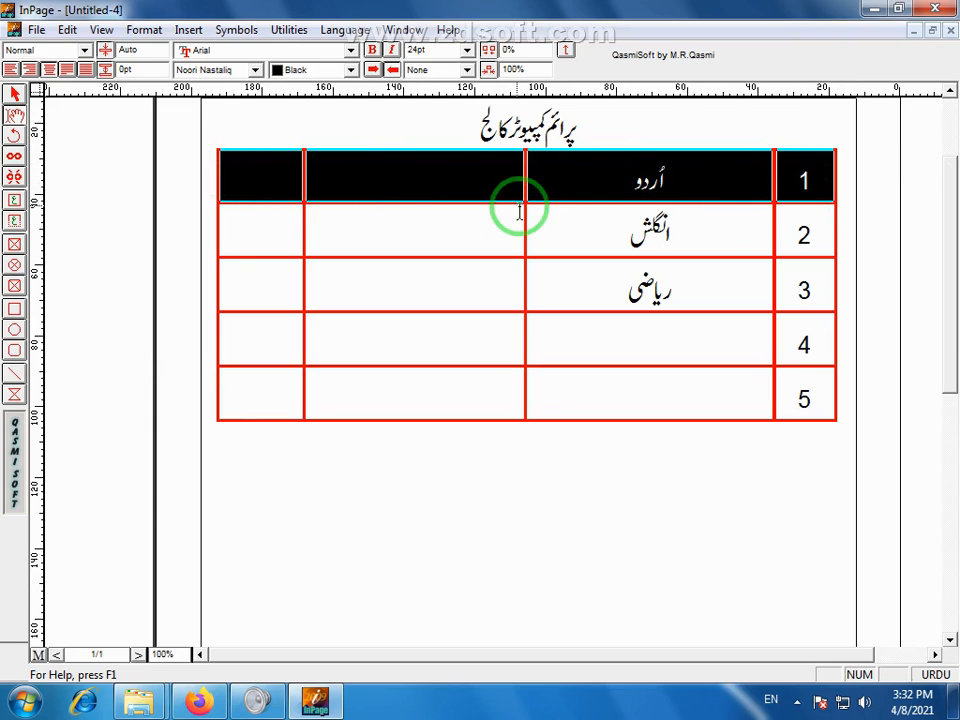
pyautogui.rightClick(467, 168)
pyautogui.click(520, 406)
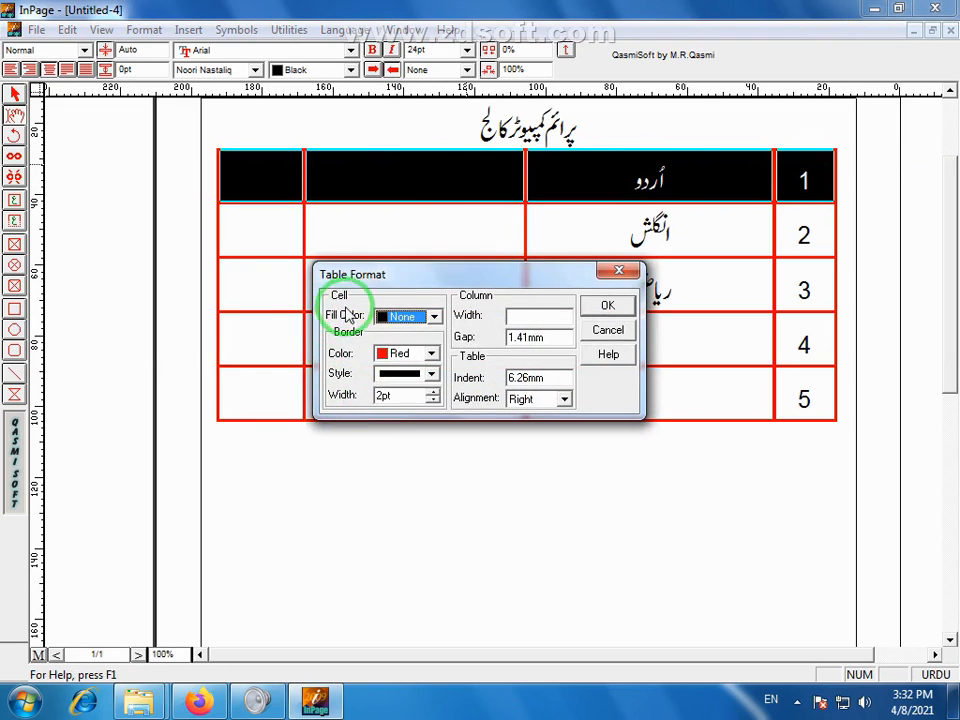
pyautogui.click(434, 317)
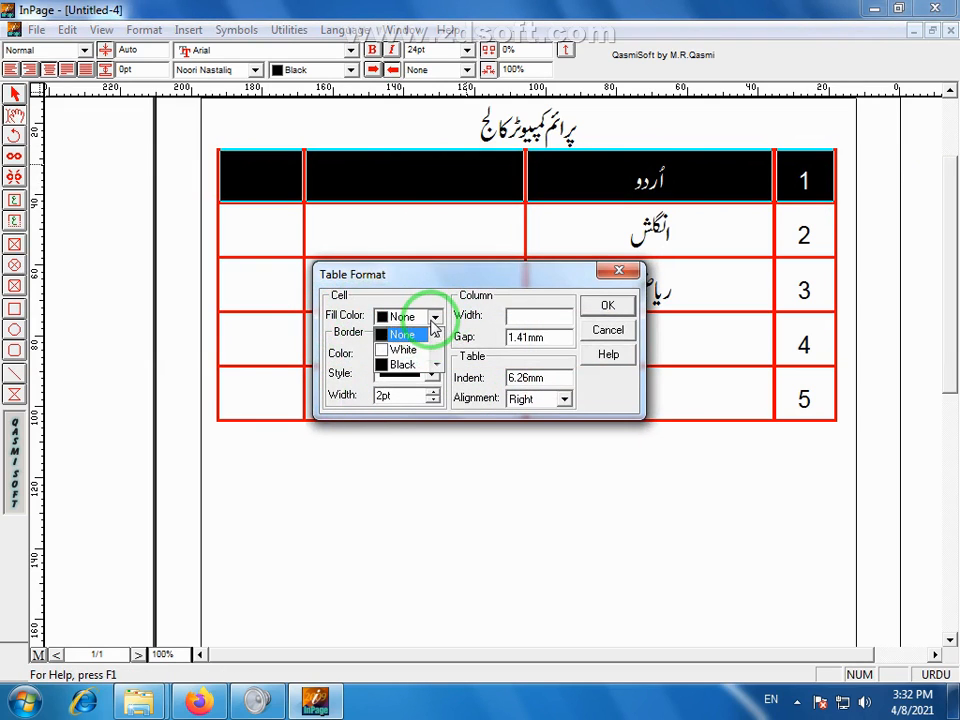
pyautogui.click(436, 365)
pyautogui.click(436, 365)
pyautogui.click(436, 365)
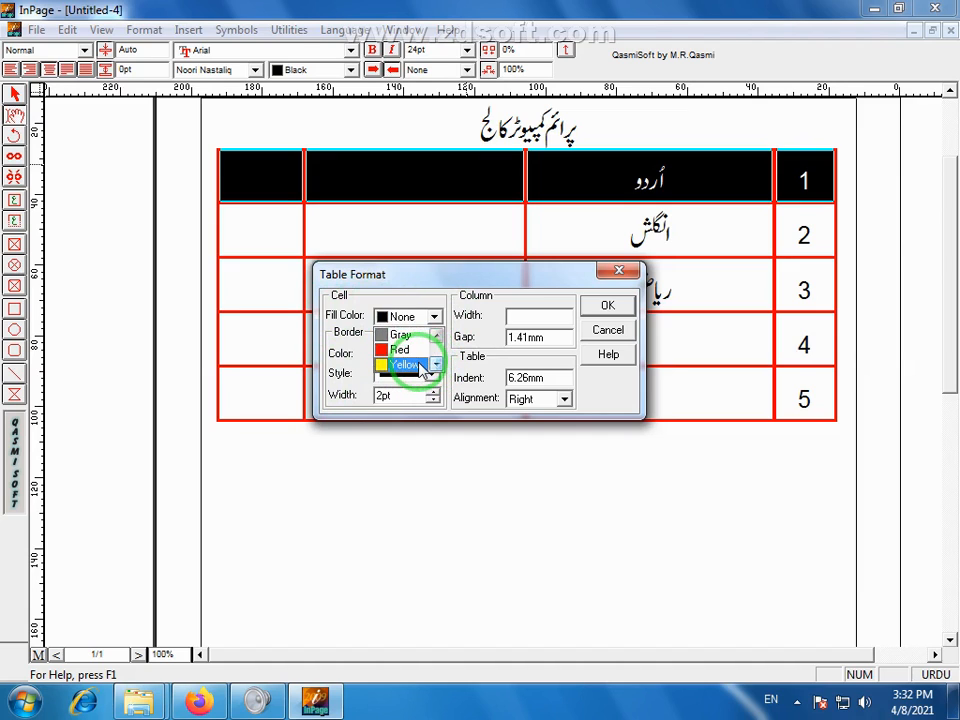
pyautogui.click(420, 366)
pyautogui.click(610, 308)
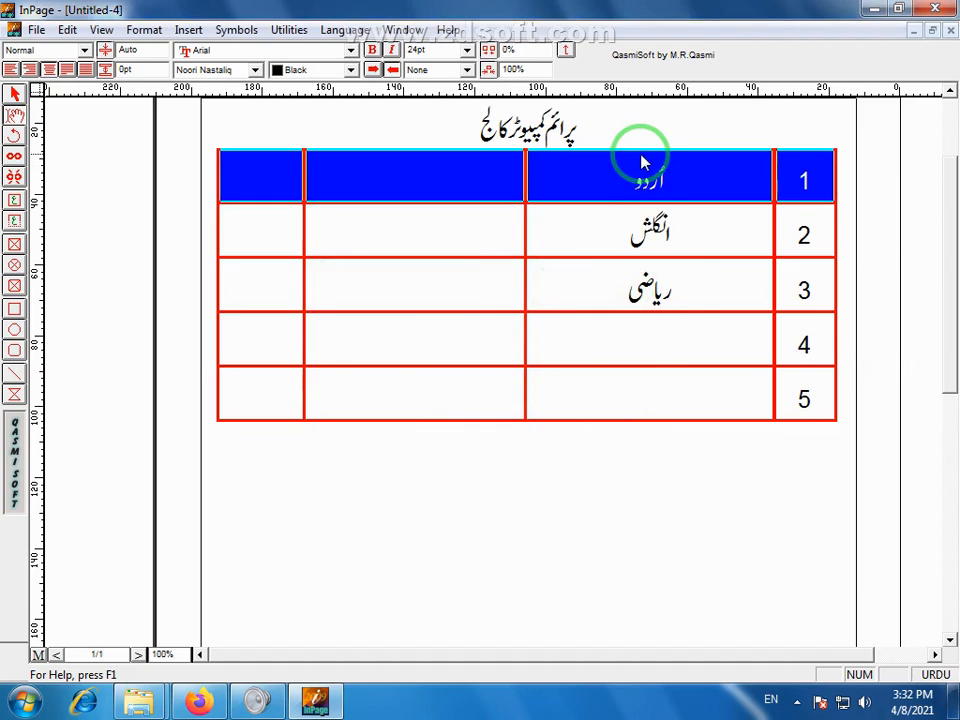
pyautogui.click(642, 160)
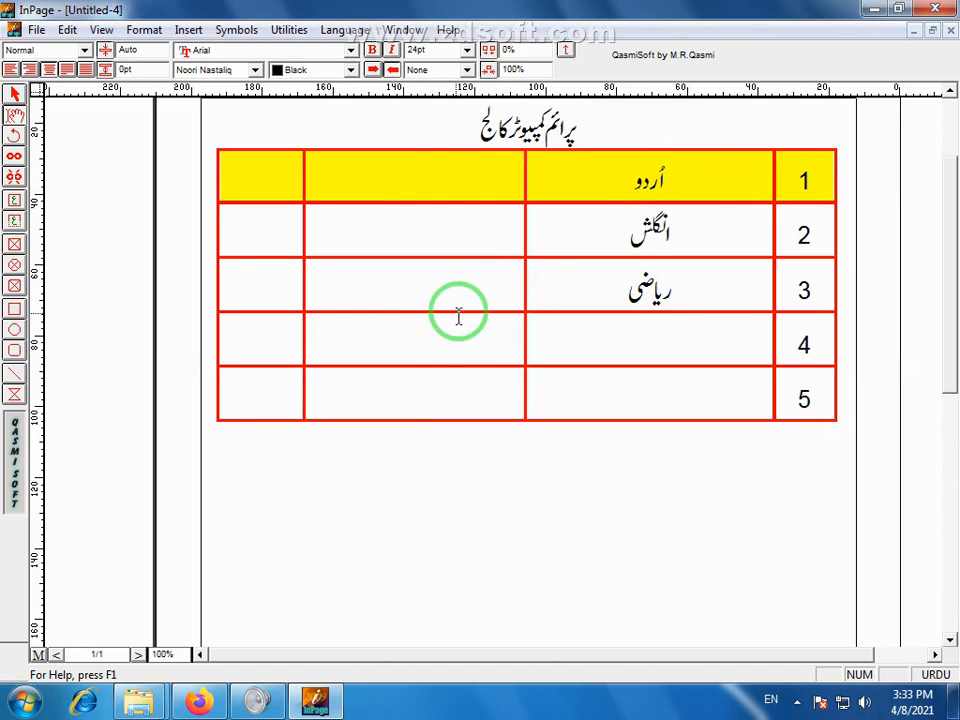
pyautogui.moveTo(496, 276); pyautogui.dragTo(350, 282)
pyautogui.click(356, 338)
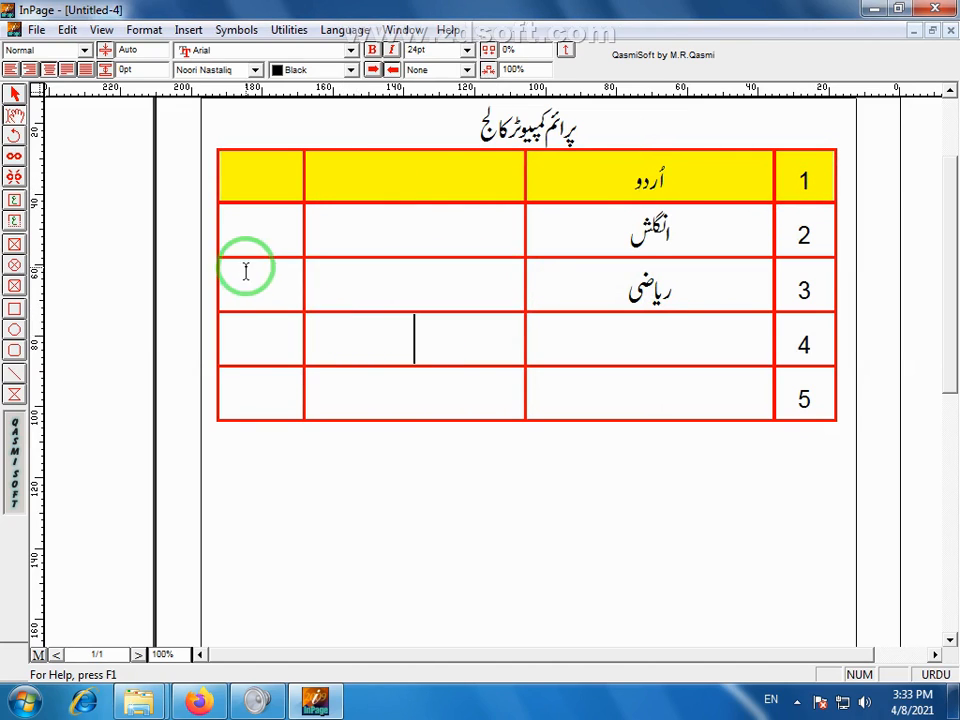
pyautogui.moveTo(257, 274); pyautogui.dragTo(392, 344)
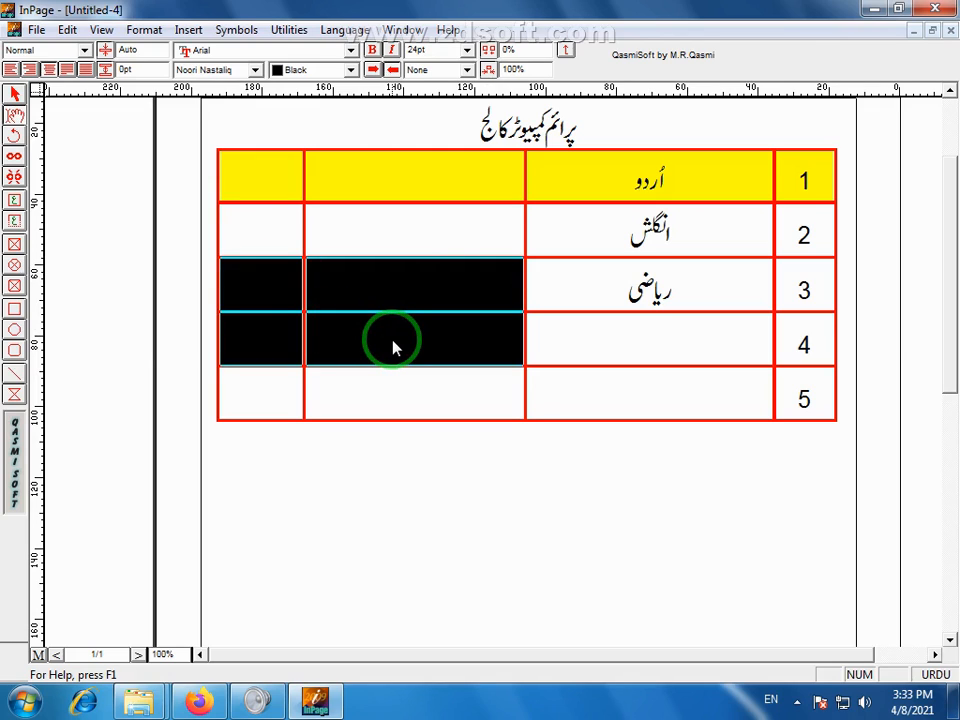
pyautogui.click(470, 356)
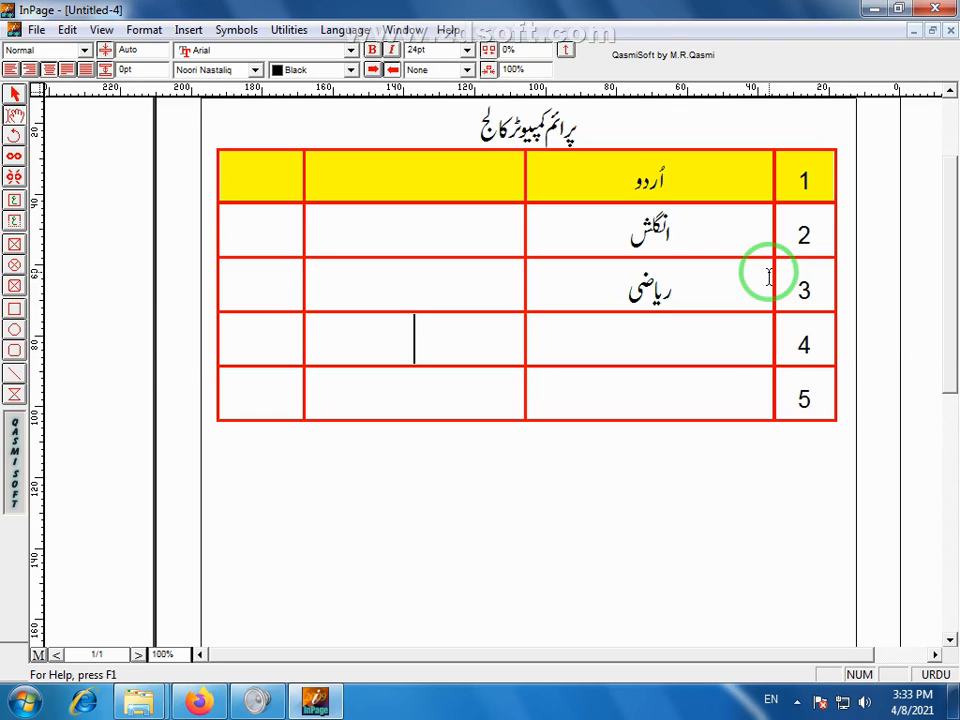
pyautogui.moveTo(810, 161); pyautogui.dragTo(240, 414)
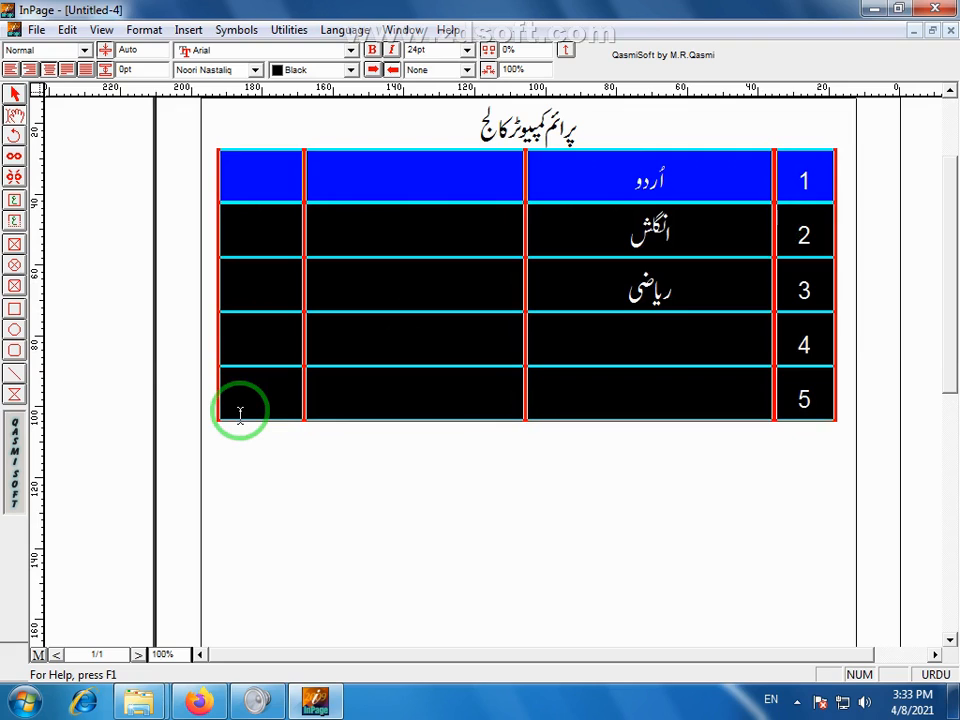
pyautogui.click(270, 408)
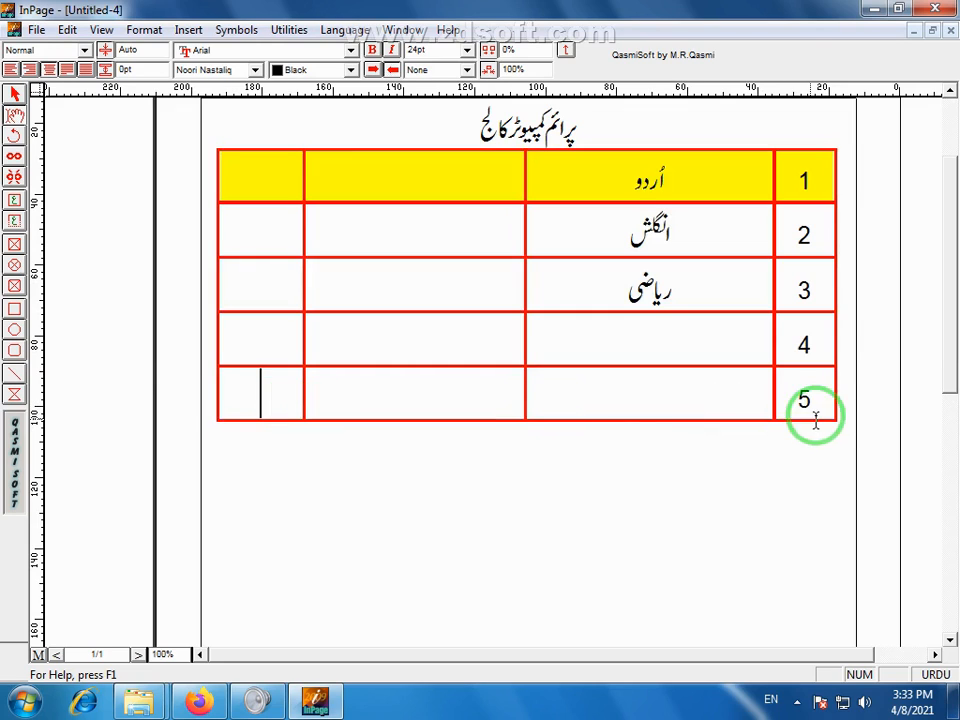
pyautogui.moveTo(696, 392); pyautogui.dragTo(229, 392)
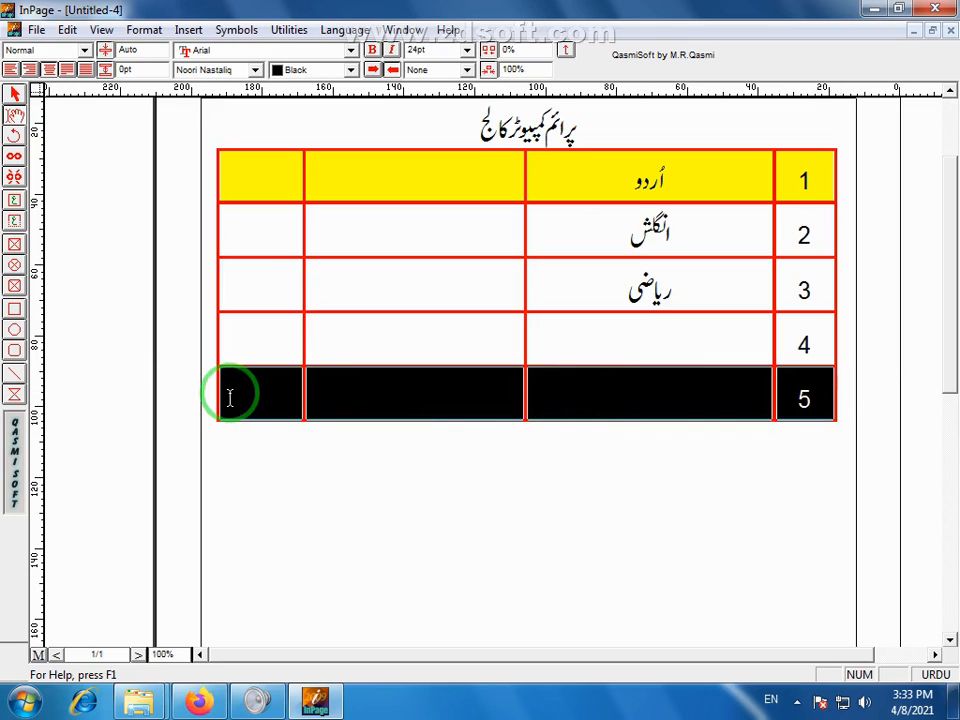
pyautogui.moveTo(813, 405); pyautogui.dragTo(244, 415)
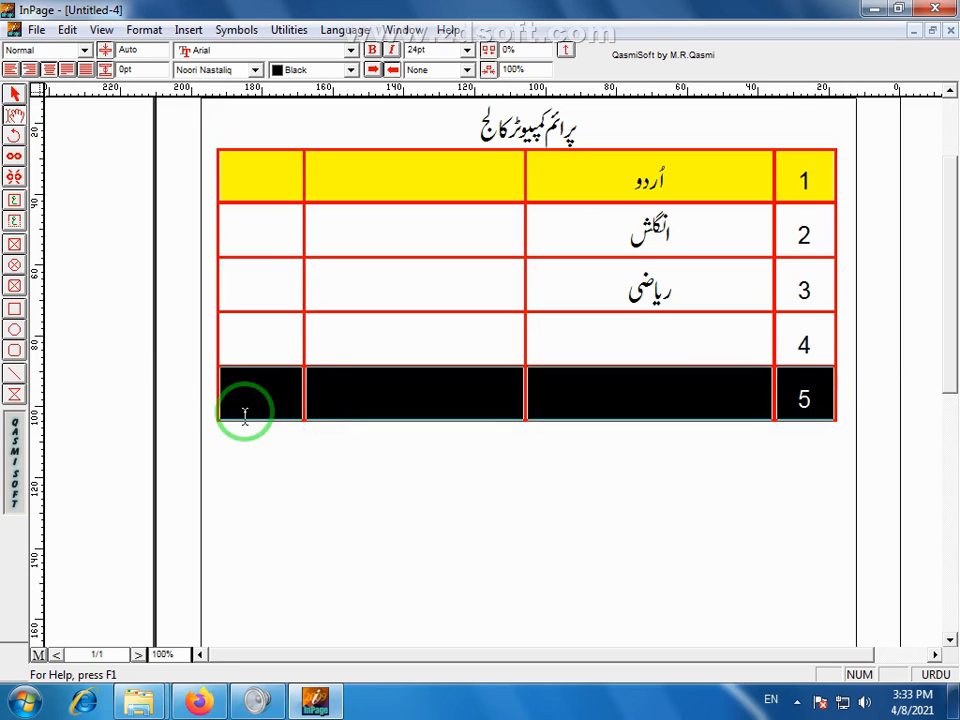
pyautogui.click(817, 401)
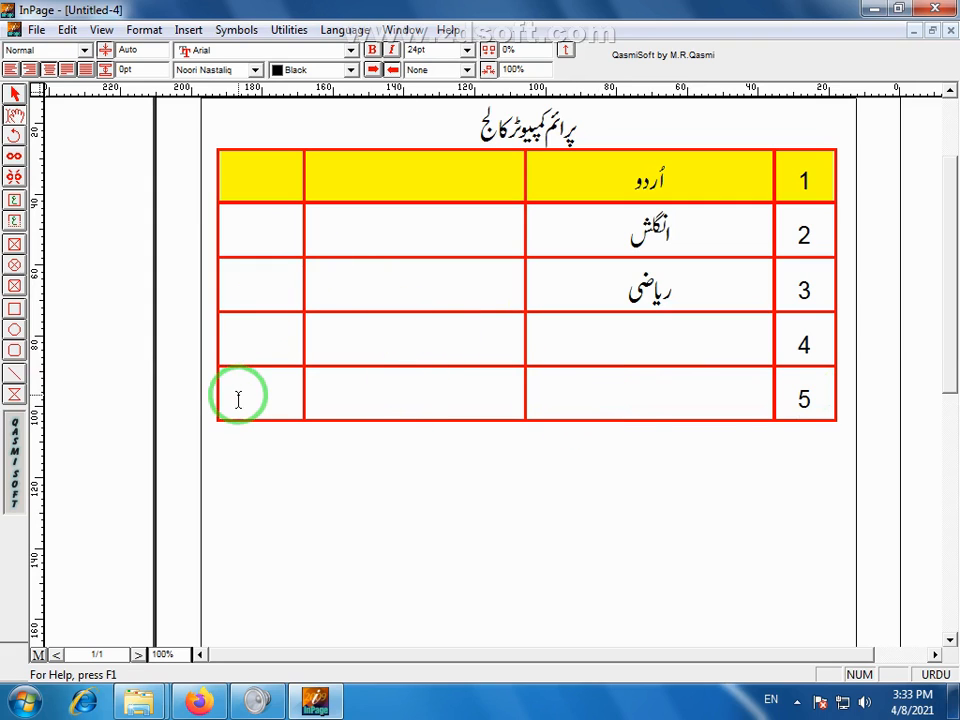
# Extend the table with three empty rows below row 5, continuing from its last cell
pyautogui.click(803, 402)
pyautogui.click(619, 376)
pyautogui.click(411, 378)
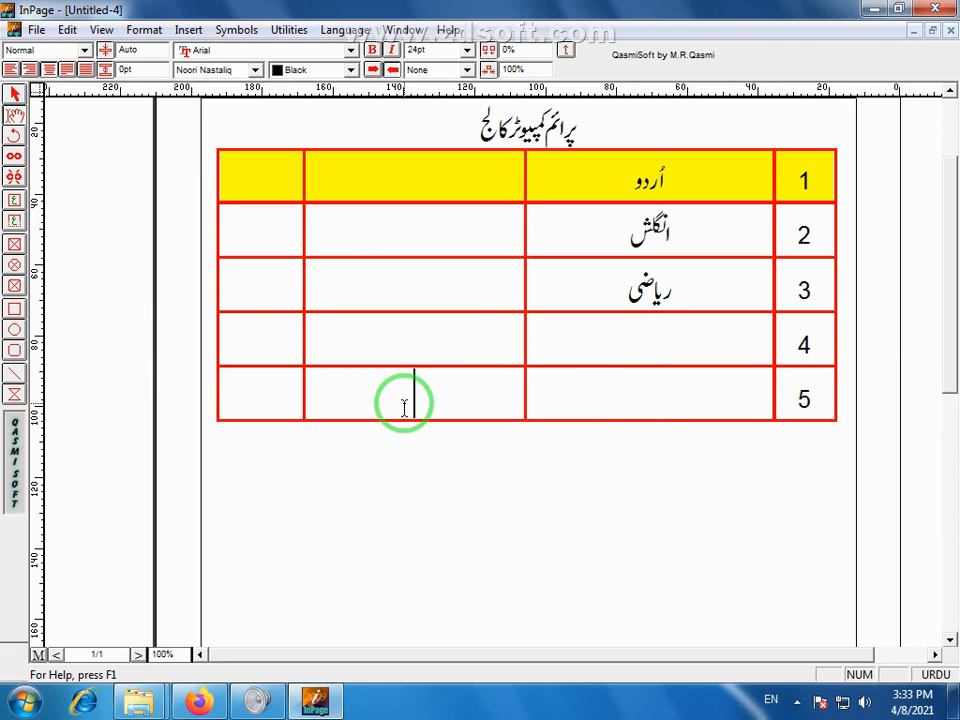
pyautogui.press('Tab')
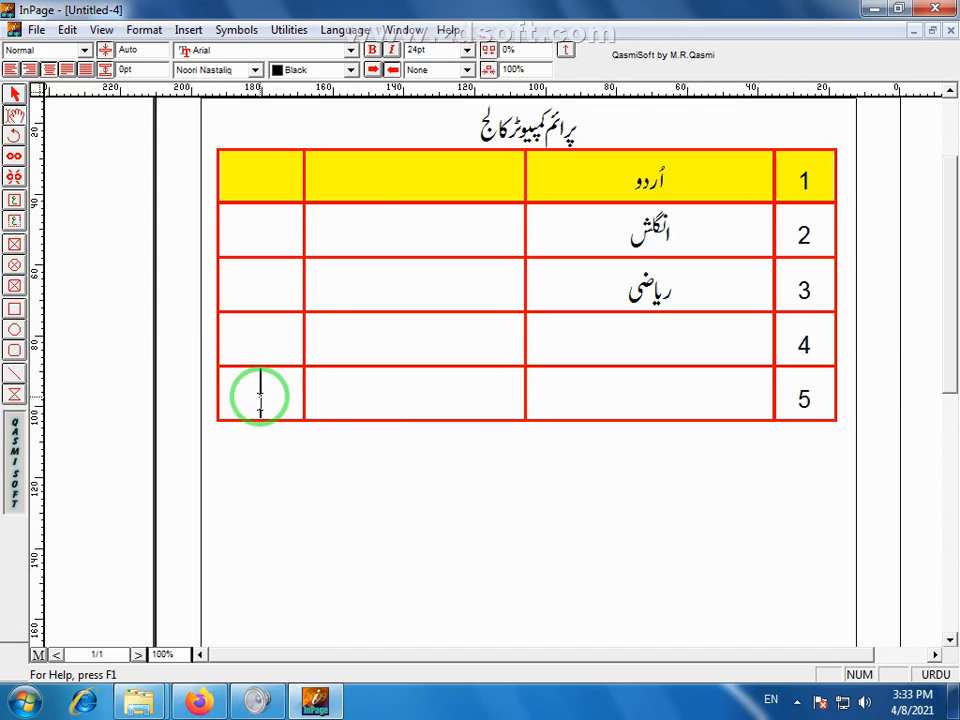
pyautogui.press('Tab')
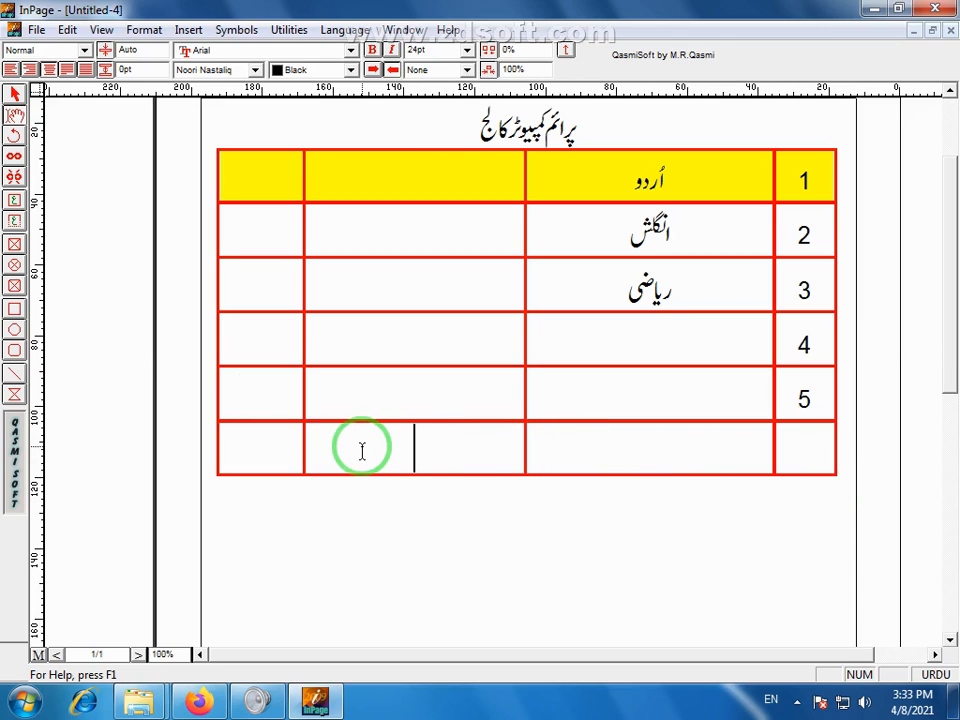
pyautogui.press('Tab')
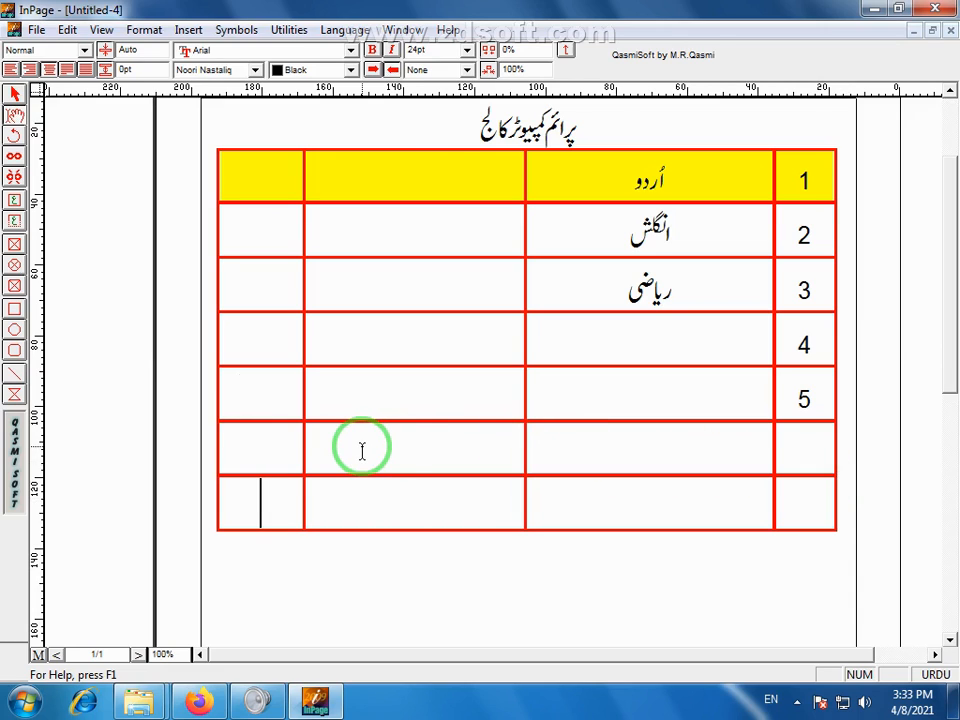
pyautogui.press('Tab')
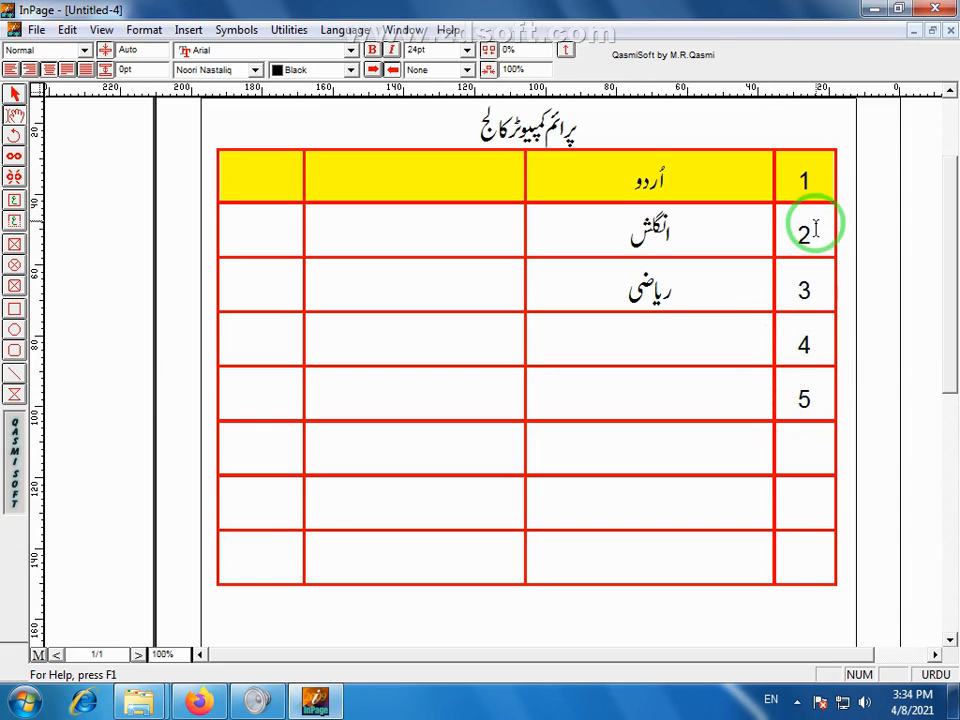
pyautogui.moveTo(816, 229); pyautogui.dragTo(216, 228)
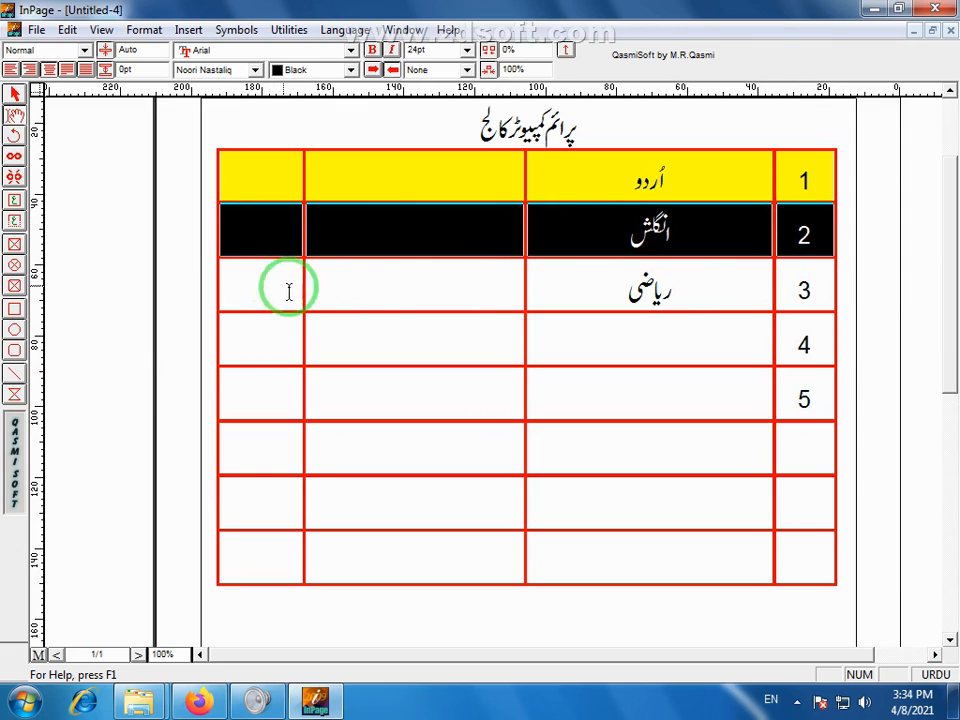
pyautogui.moveTo(804, 228); pyautogui.dragTo(235, 245)
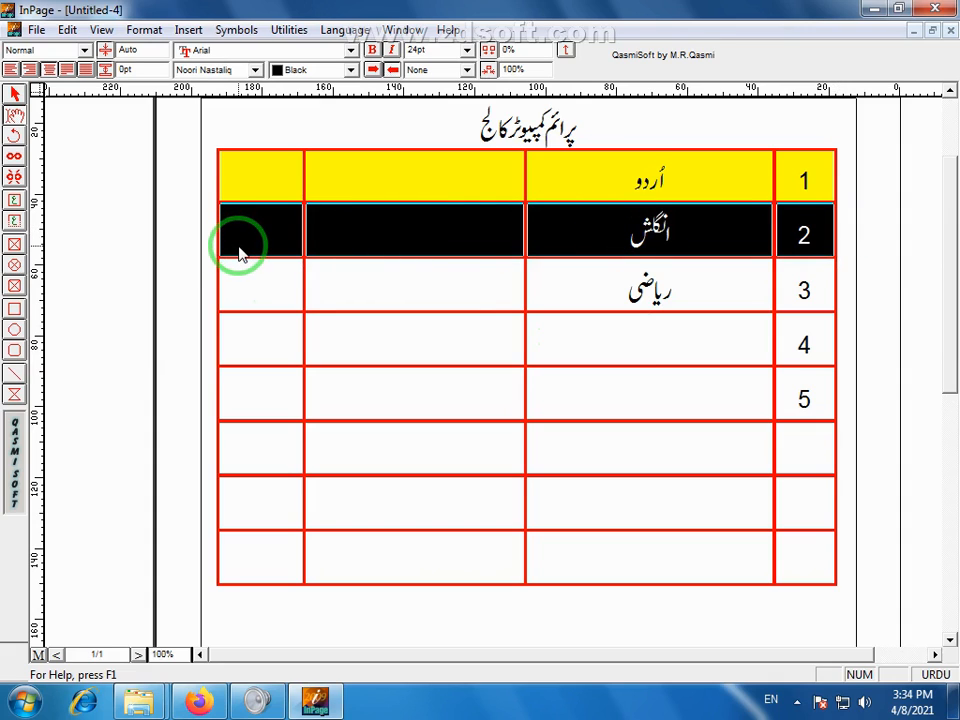
pyautogui.moveTo(610, 190); pyautogui.dragTo(624, 574)
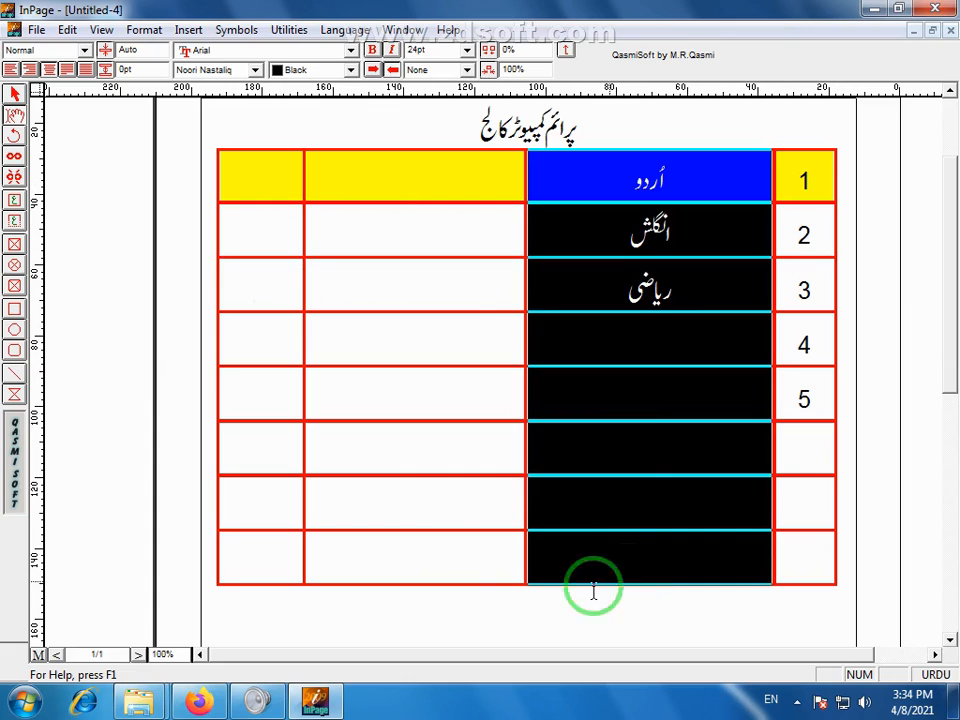
pyautogui.click(473, 487)
pyautogui.click(696, 317)
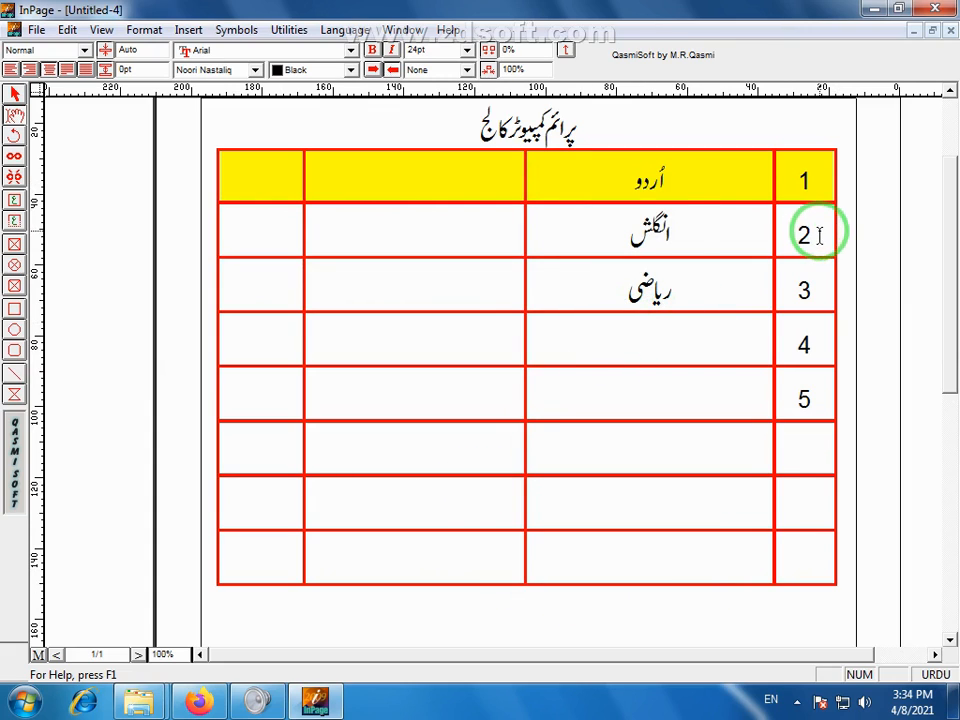
# Clear the contents of all cells in row 2 and undo the deletion
pyautogui.moveTo(829, 223); pyautogui.dragTo(243, 227)
pyautogui.click(748, 234)
pyautogui.moveTo(821, 233); pyautogui.dragTo(252, 227)
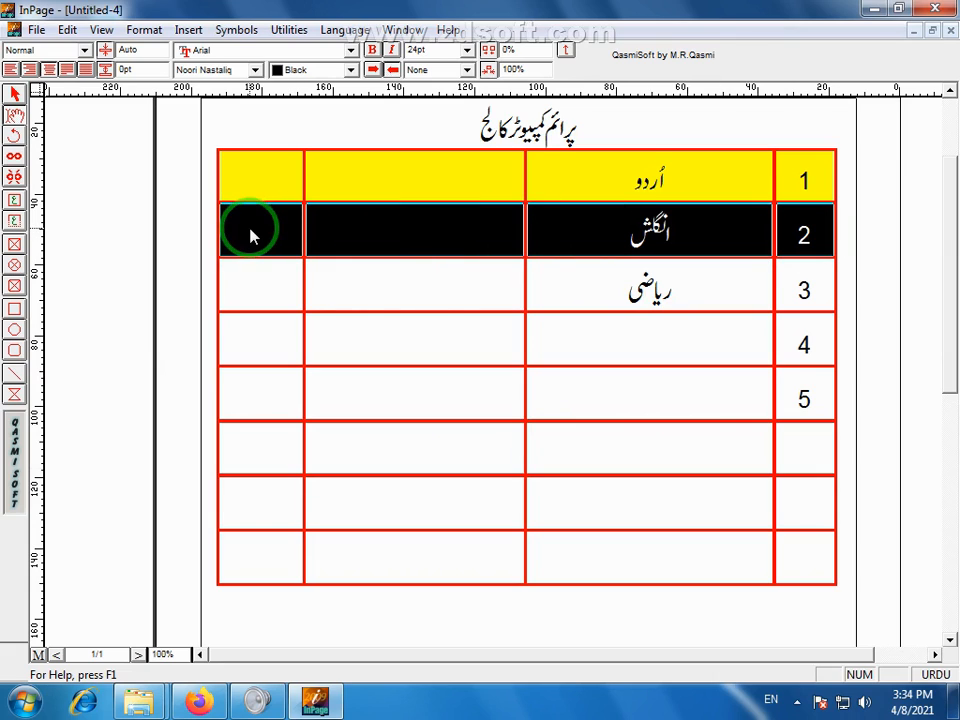
pyautogui.press('Delete')
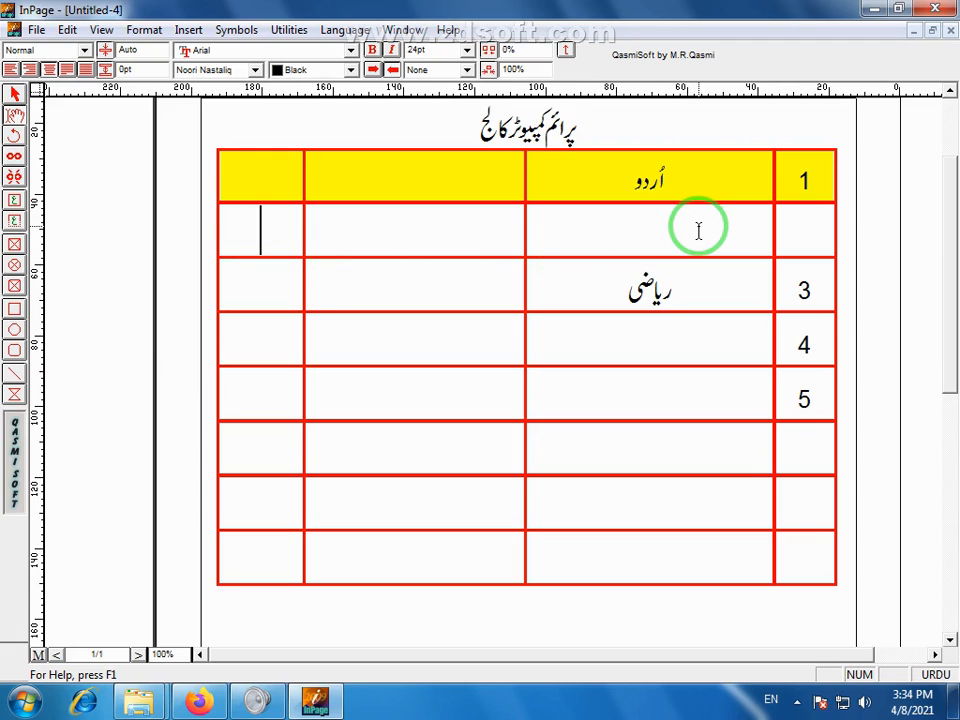
pyautogui.hotkey('ctrl', 'z')
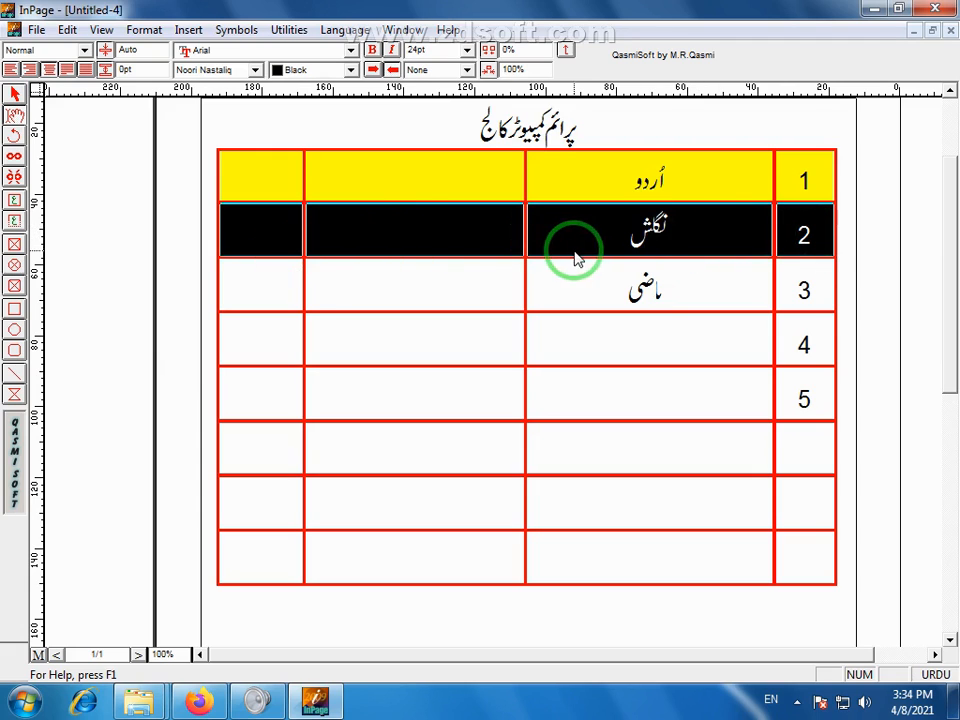
# Delete the entire row 2 from the table using Table Layout with the Row option
pyautogui.click(776, 238)
pyautogui.moveTo(751, 232); pyautogui.dragTo(240, 234)
pyautogui.click(450, 255)
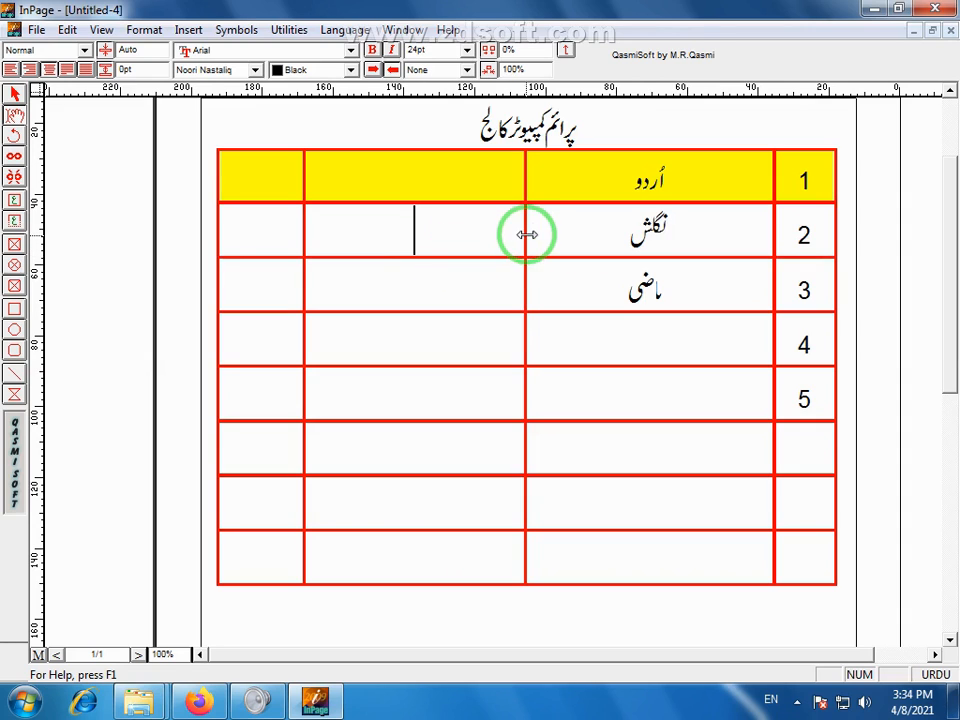
pyautogui.rightClick(491, 236)
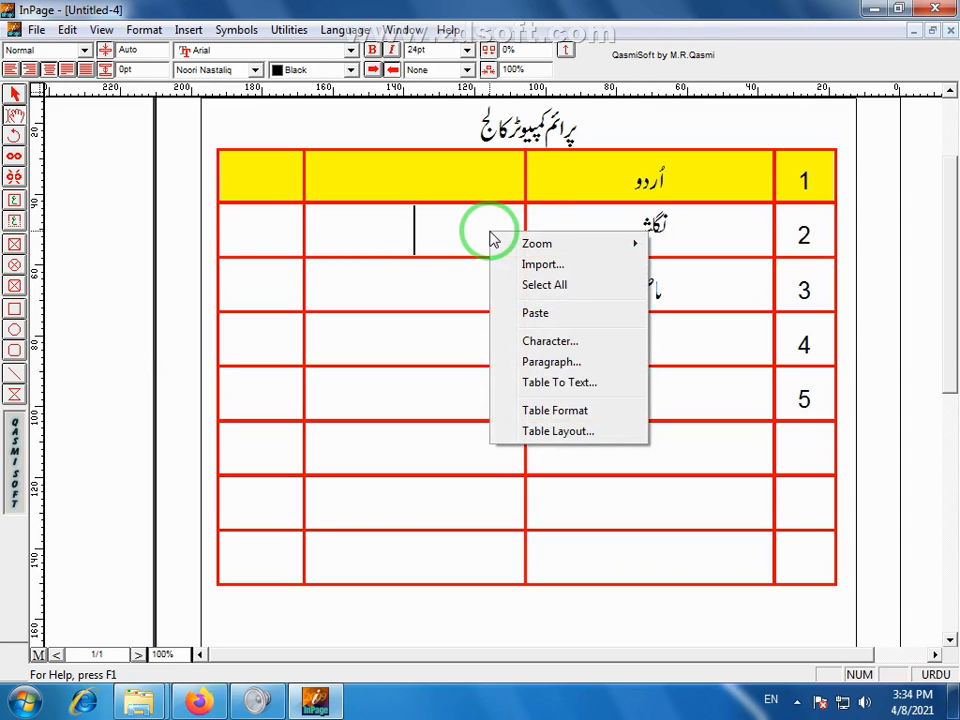
pyautogui.click(572, 440)
pyautogui.moveTo(485, 288); pyautogui.dragTo(662, 298)
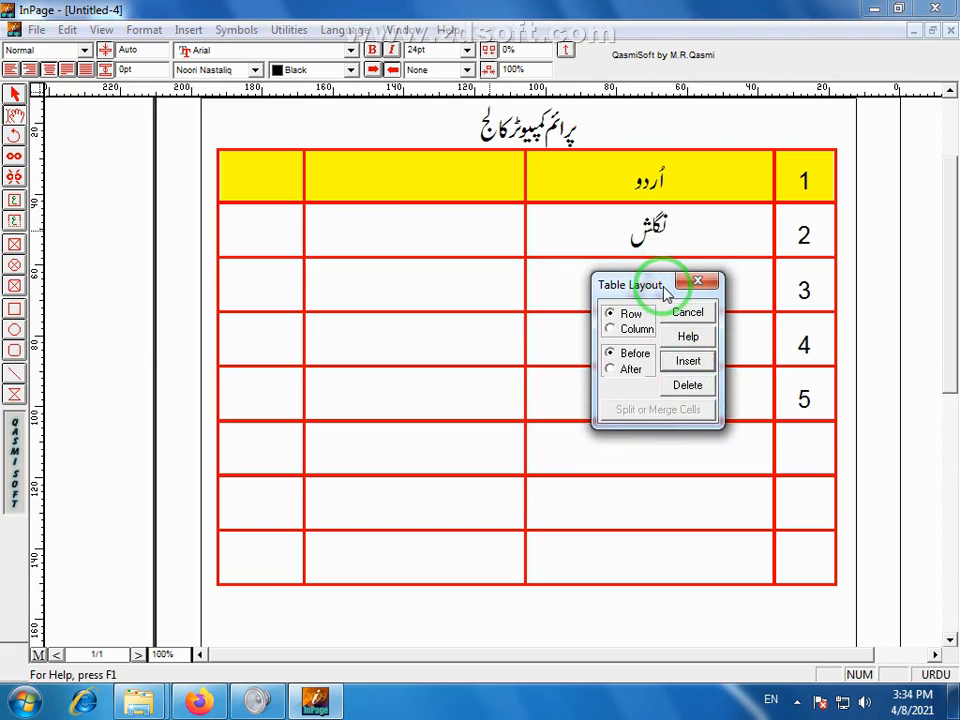
pyautogui.moveTo(664, 289); pyautogui.dragTo(646, 294)
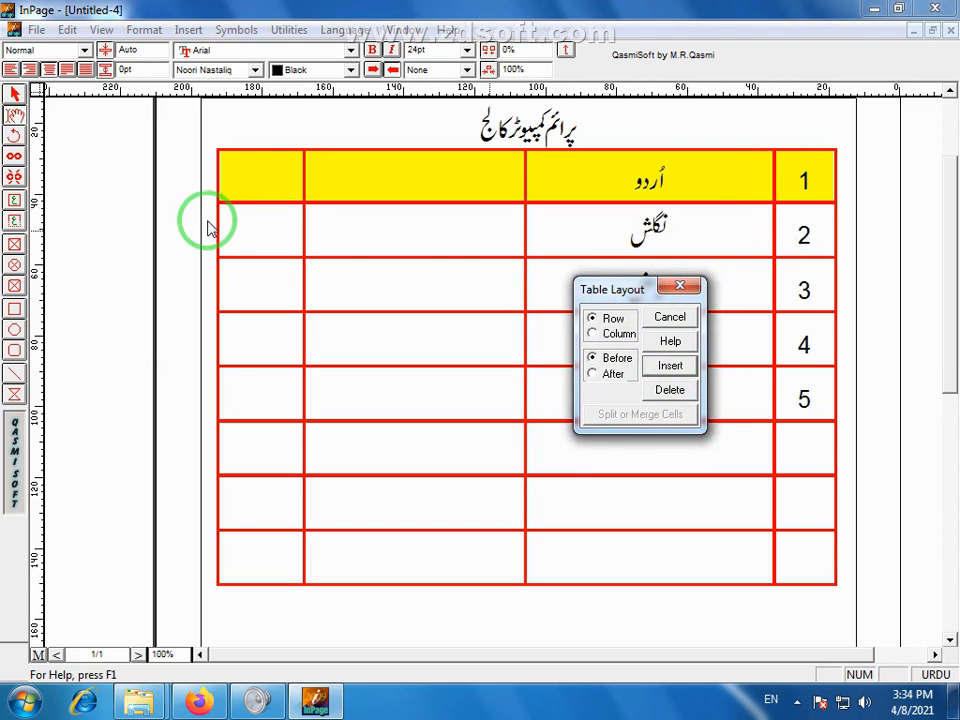
pyautogui.moveTo(622, 289); pyautogui.dragTo(600, 288)
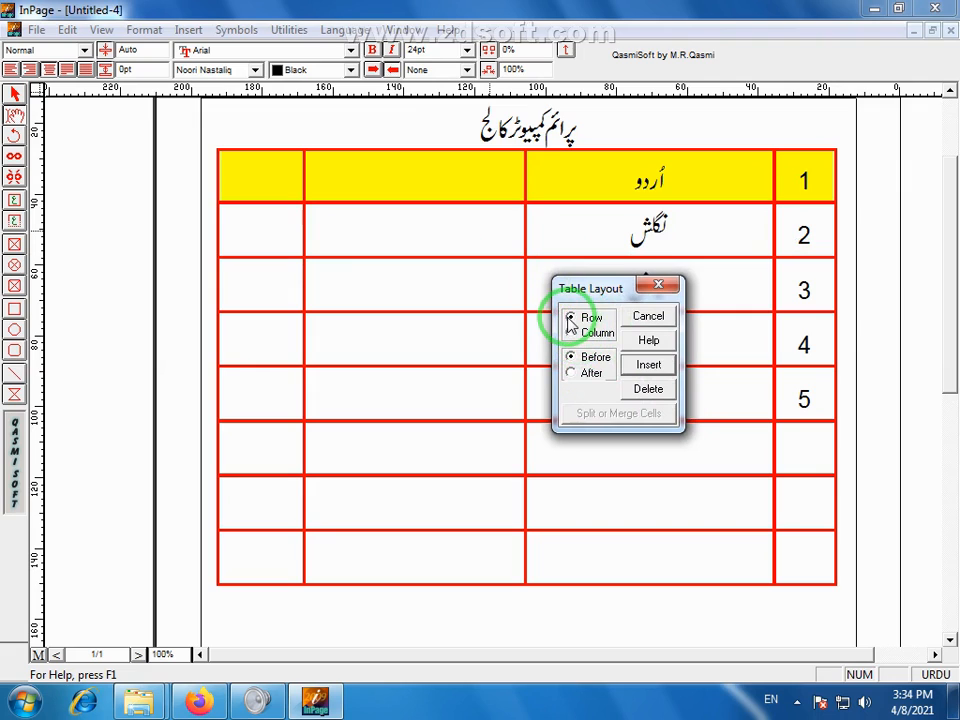
pyautogui.click(646, 389)
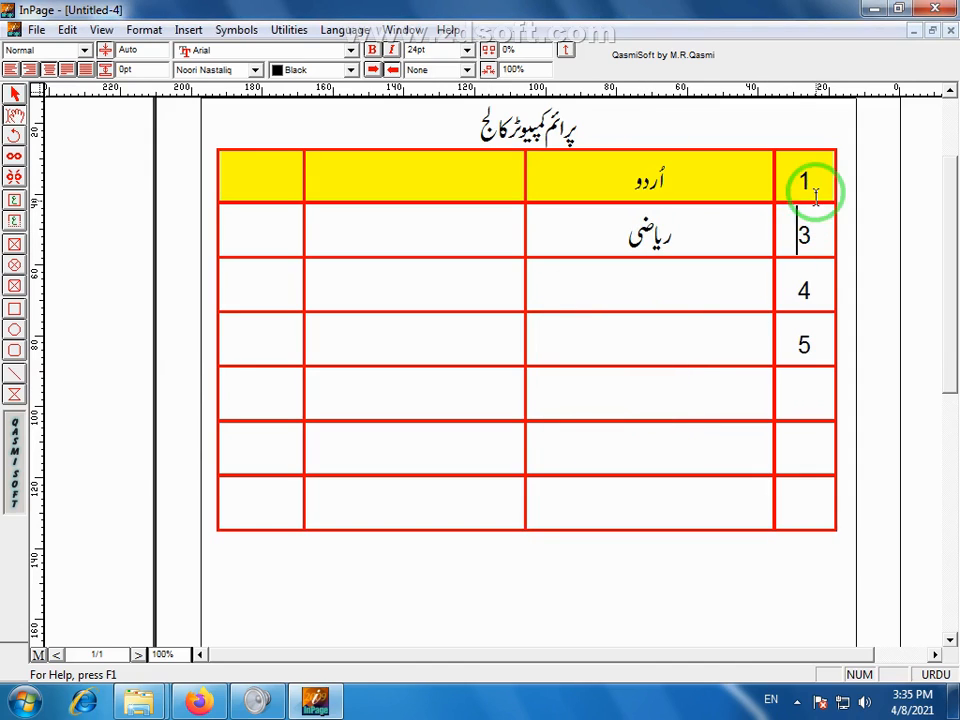
# Insert an empty row below the row numbered 3 using Table Layout with the Row and After options
pyautogui.moveTo(808, 190); pyautogui.dragTo(792, 262)
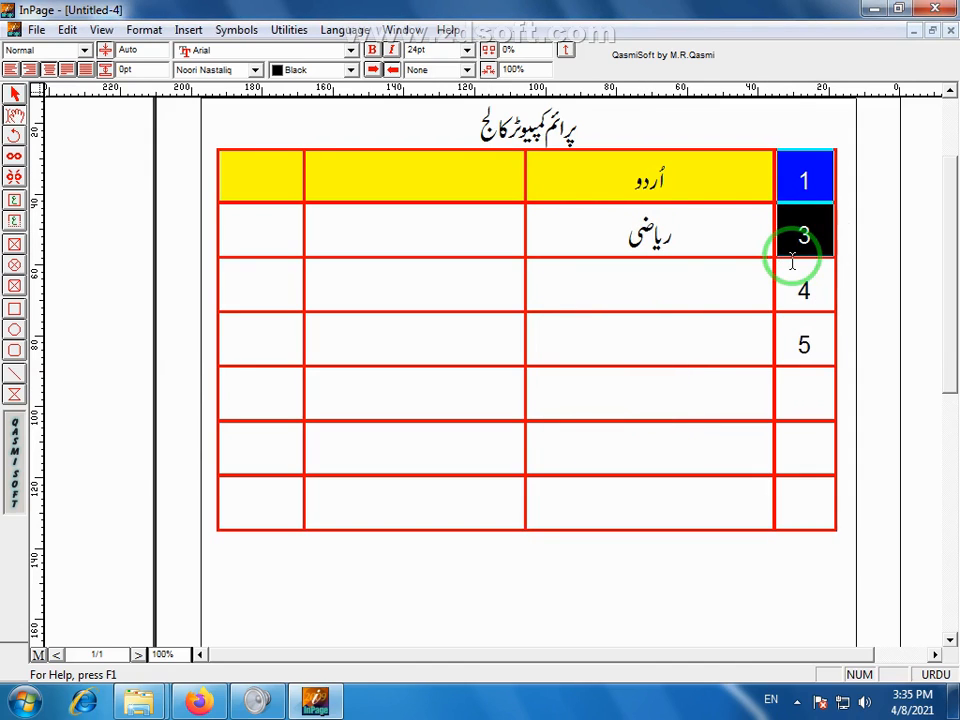
pyautogui.click(811, 194)
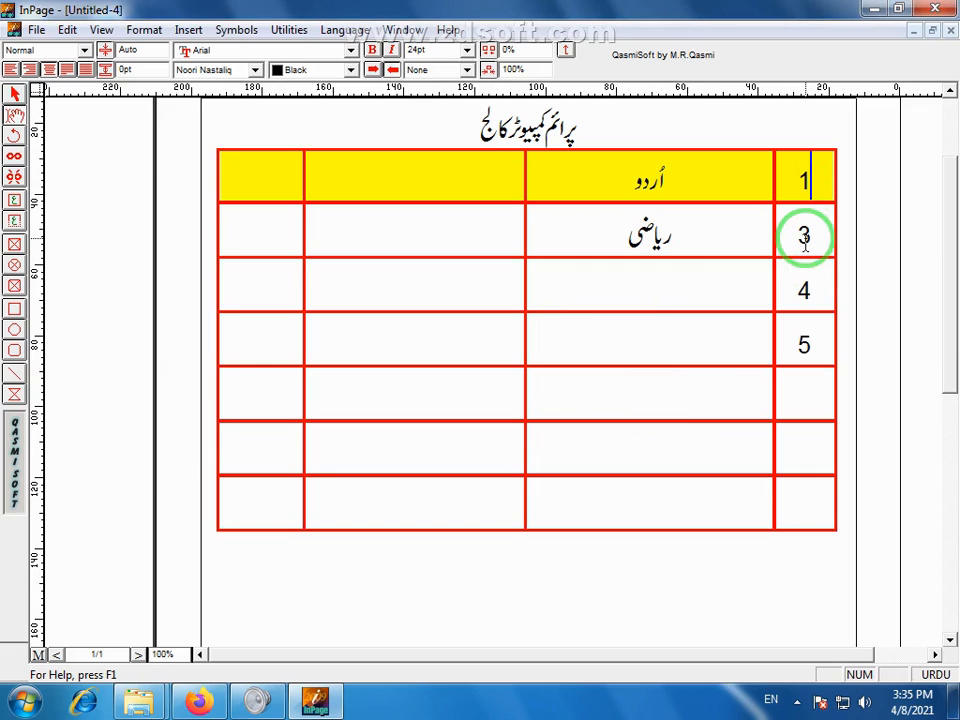
pyautogui.moveTo(816, 203); pyautogui.dragTo(216, 186)
pyautogui.moveTo(806, 228); pyautogui.dragTo(232, 240)
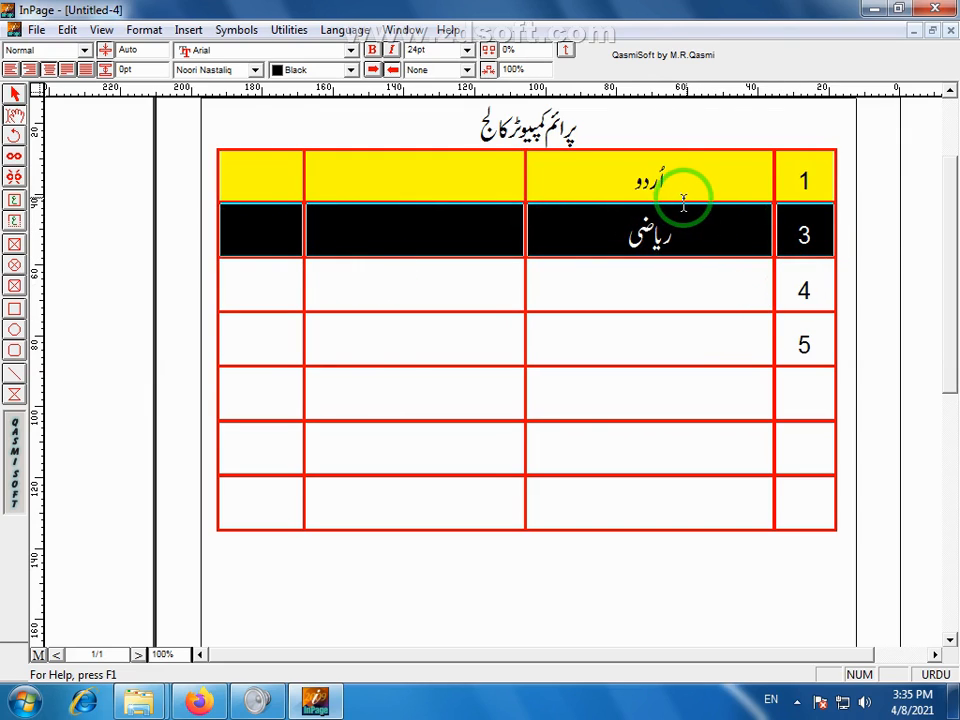
pyautogui.rightClick(463, 229)
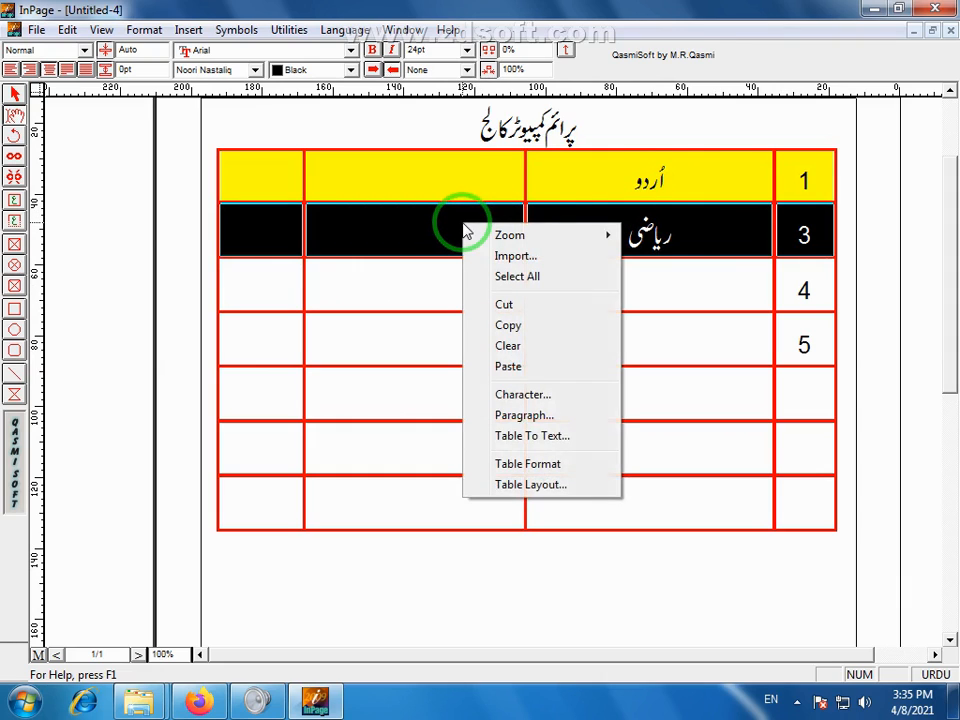
pyautogui.click(505, 484)
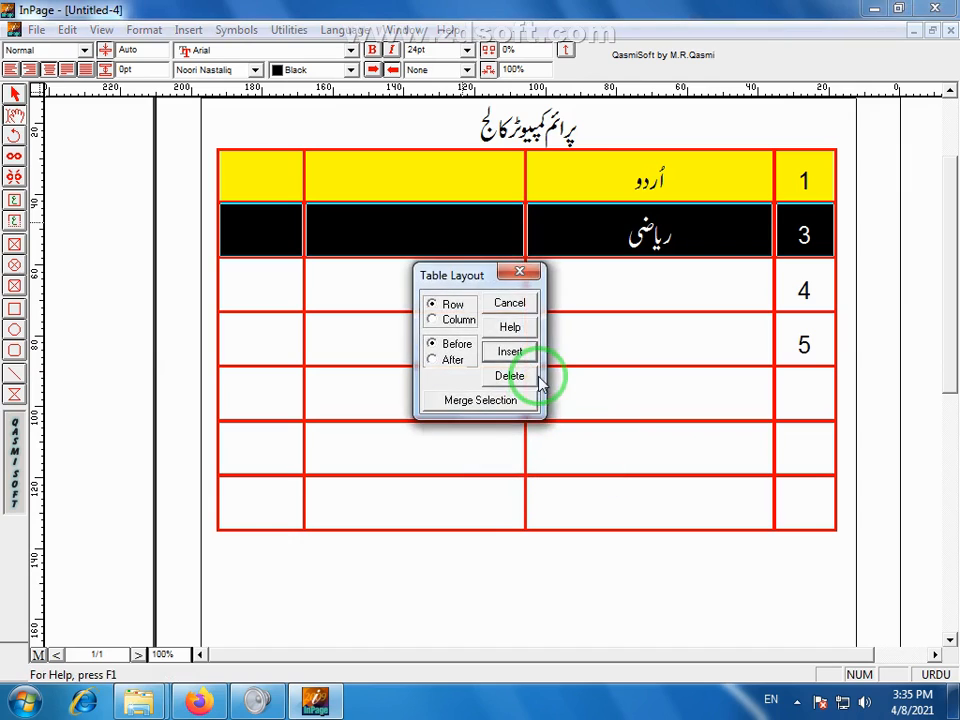
pyautogui.moveTo(464, 282); pyautogui.dragTo(532, 274)
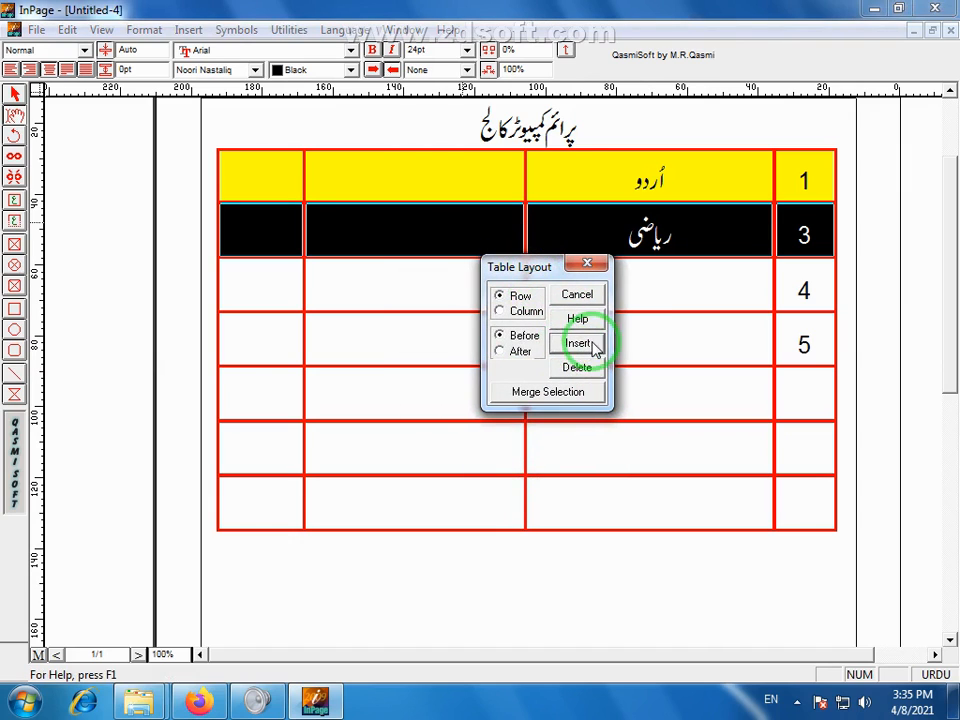
pyautogui.click(583, 346)
pyautogui.click(513, 300)
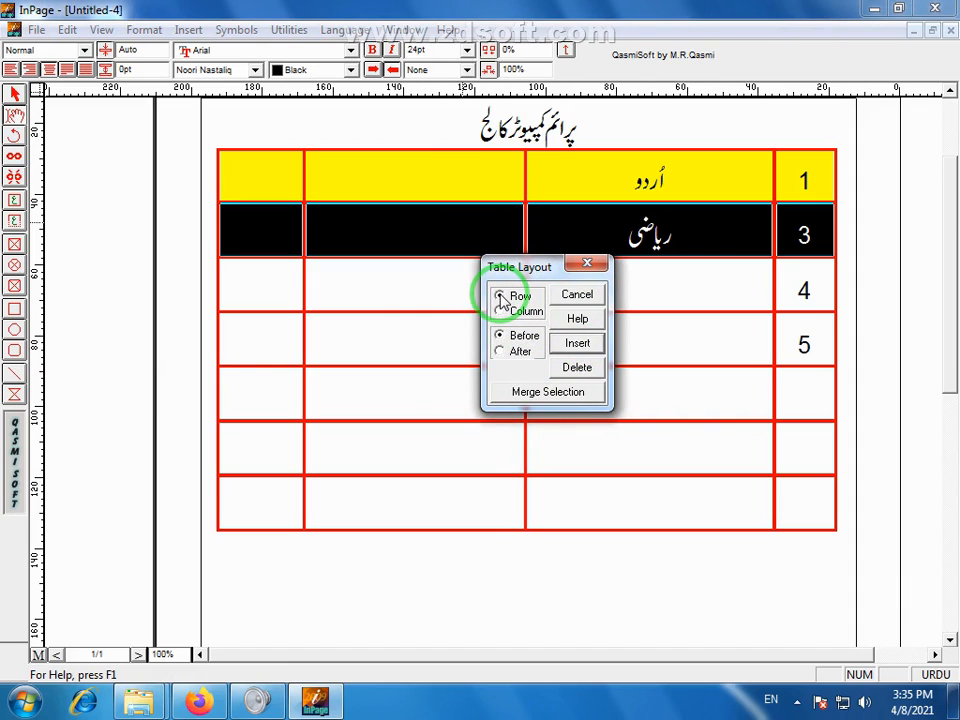
pyautogui.click(499, 340)
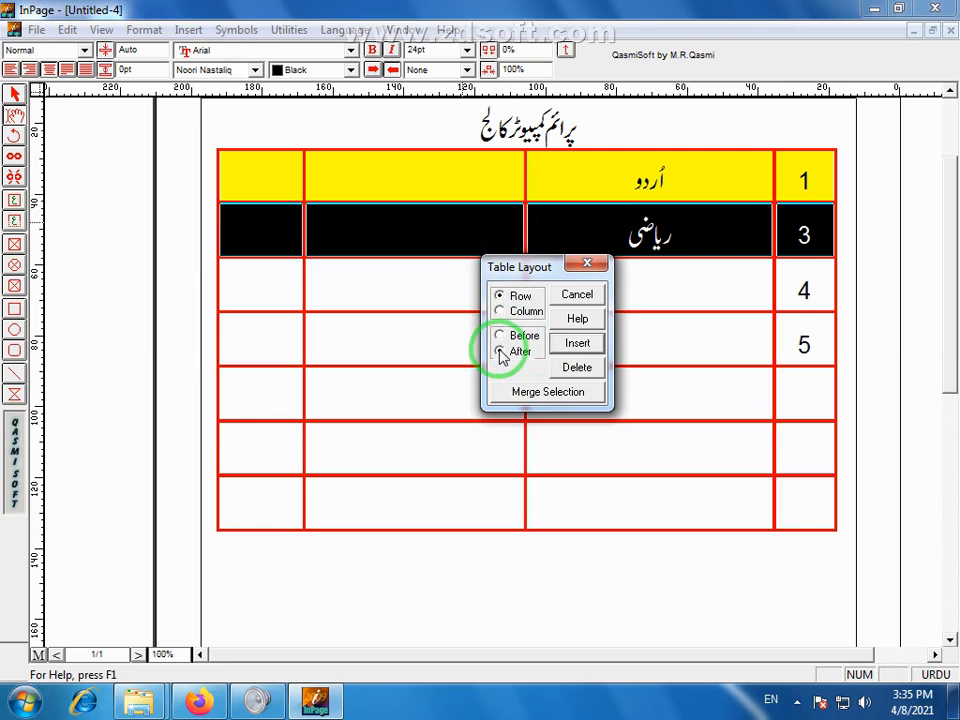
pyautogui.click(578, 344)
pyautogui.click(745, 289)
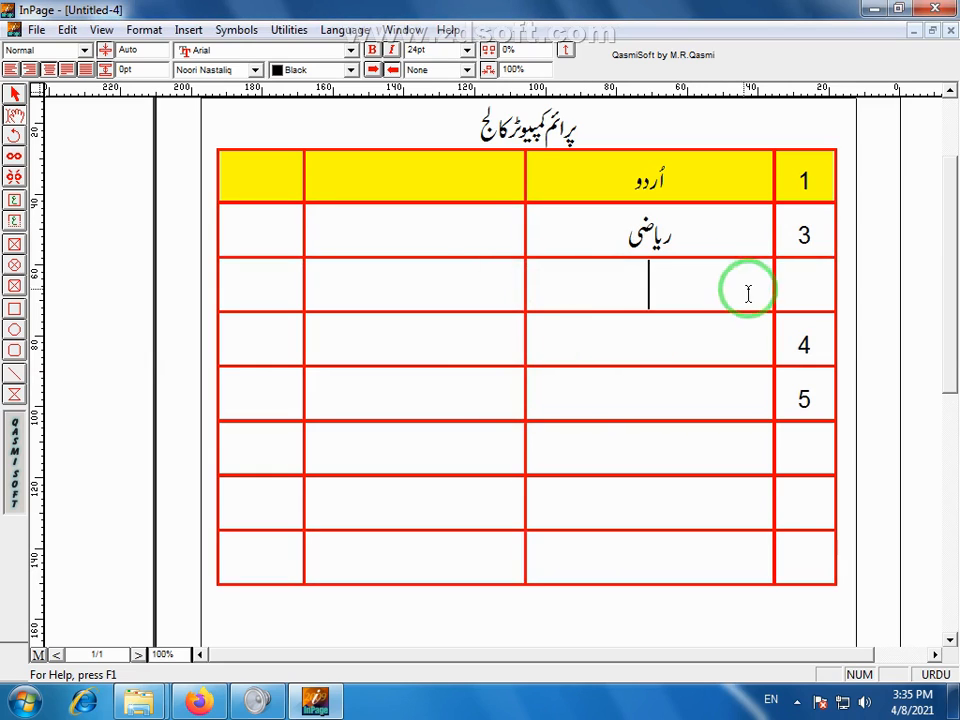
pyautogui.moveTo(822, 288); pyautogui.dragTo(247, 290)
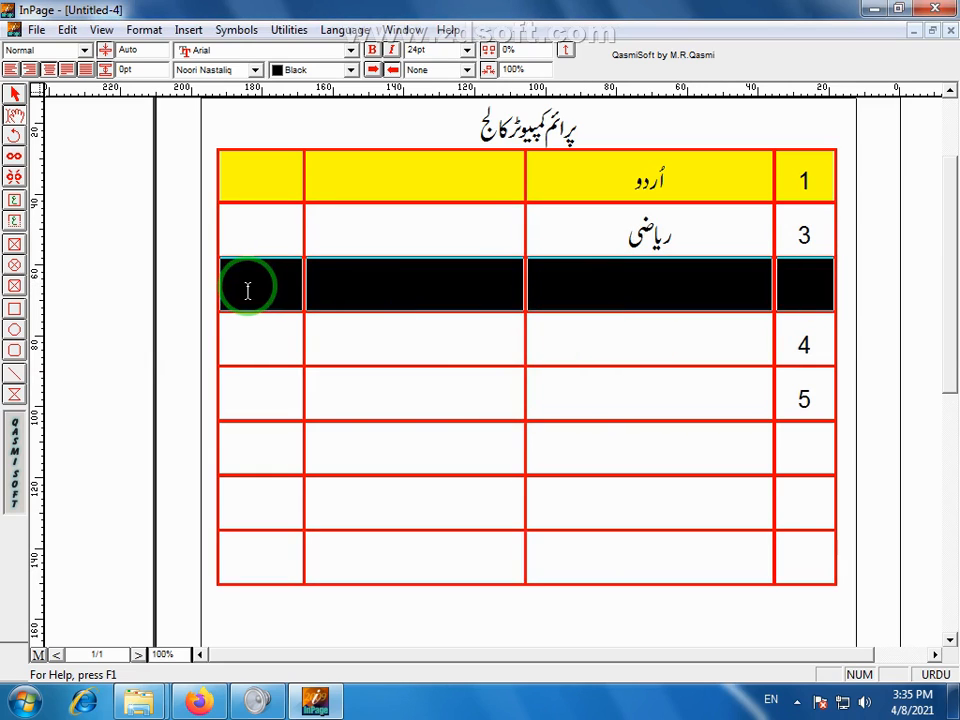
pyautogui.click(681, 334)
pyautogui.moveTo(799, 285); pyautogui.dragTo(251, 287)
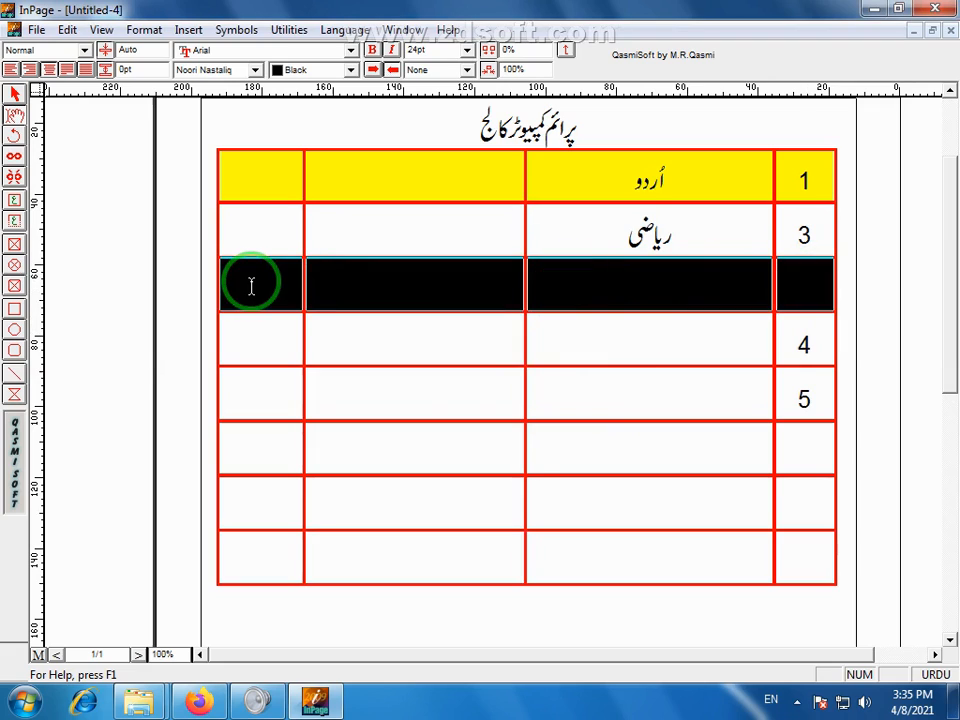
pyautogui.click(621, 291)
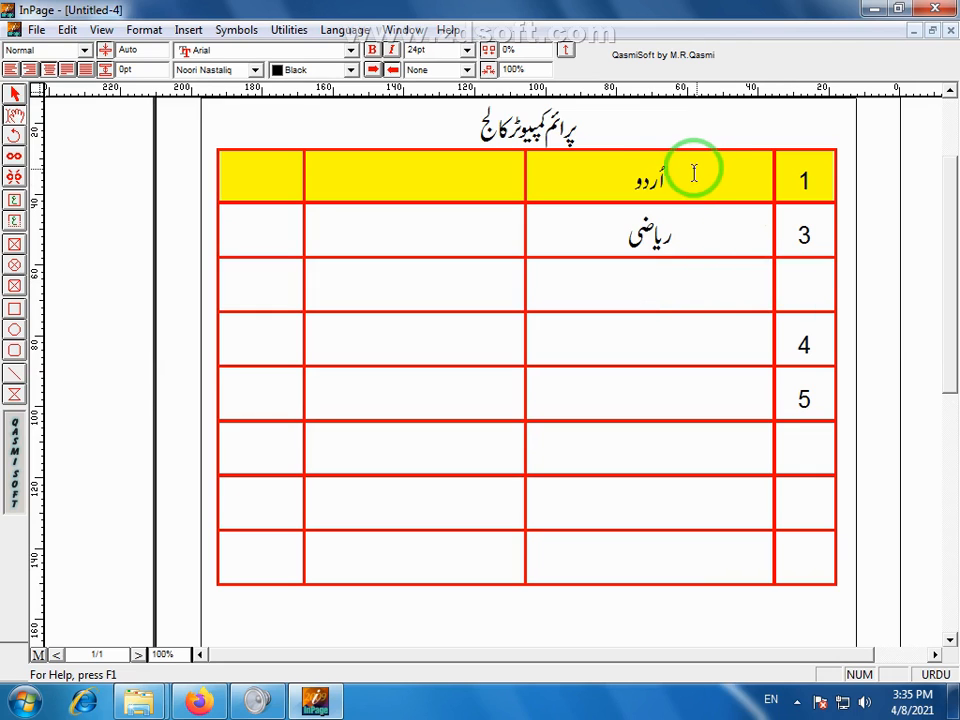
pyautogui.moveTo(692, 165); pyautogui.dragTo(617, 547)
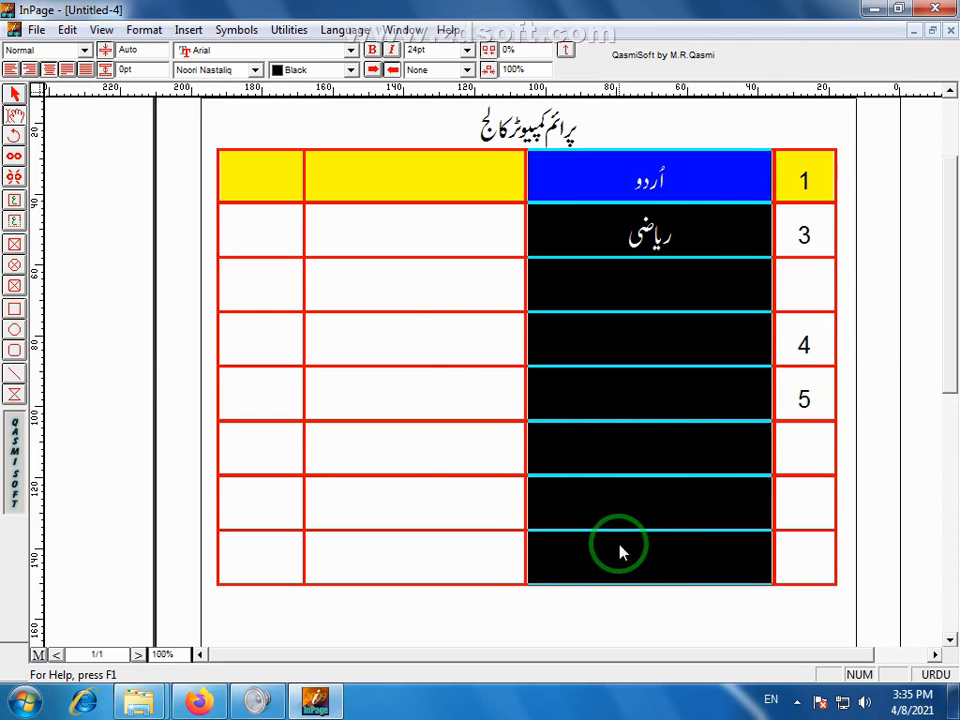
pyautogui.moveTo(452, 171); pyautogui.dragTo(392, 557)
pyautogui.click(589, 505)
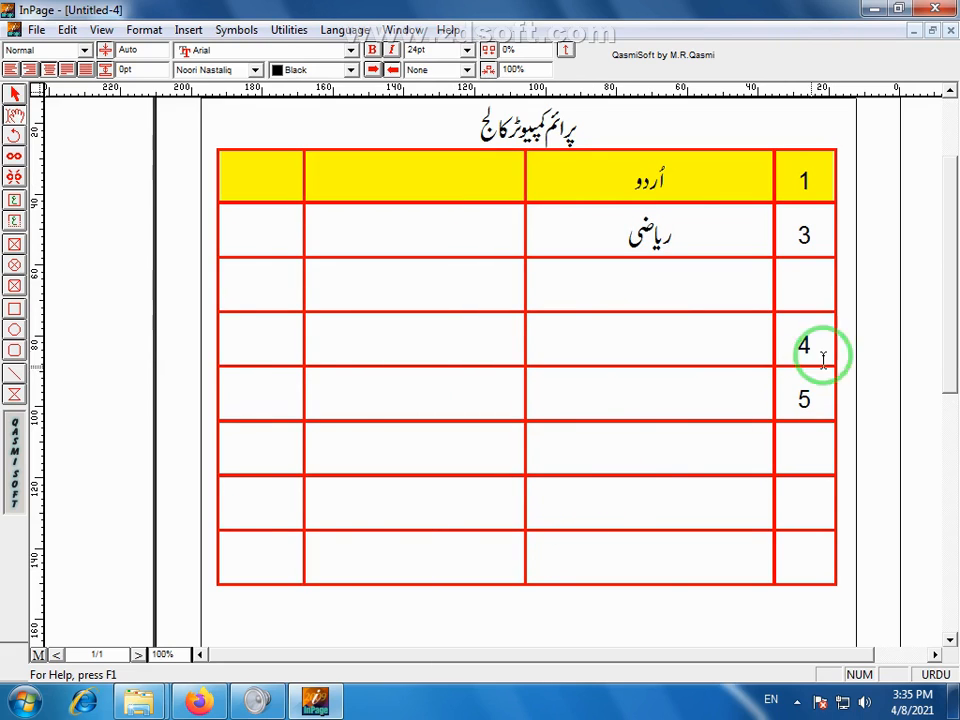
# Move the table's column borders to widen the number column and slightly narrow the two middle columns, shifting the outer border beside the last column inward
pyautogui.moveTo(772, 340)
pyautogui.mouseDown()
pyautogui.moveTo(750, 339)
pyautogui.moveTo(758, 340)
pyautogui.mouseUp()
pyautogui.moveTo(527, 339); pyautogui.dragTo(519, 345)
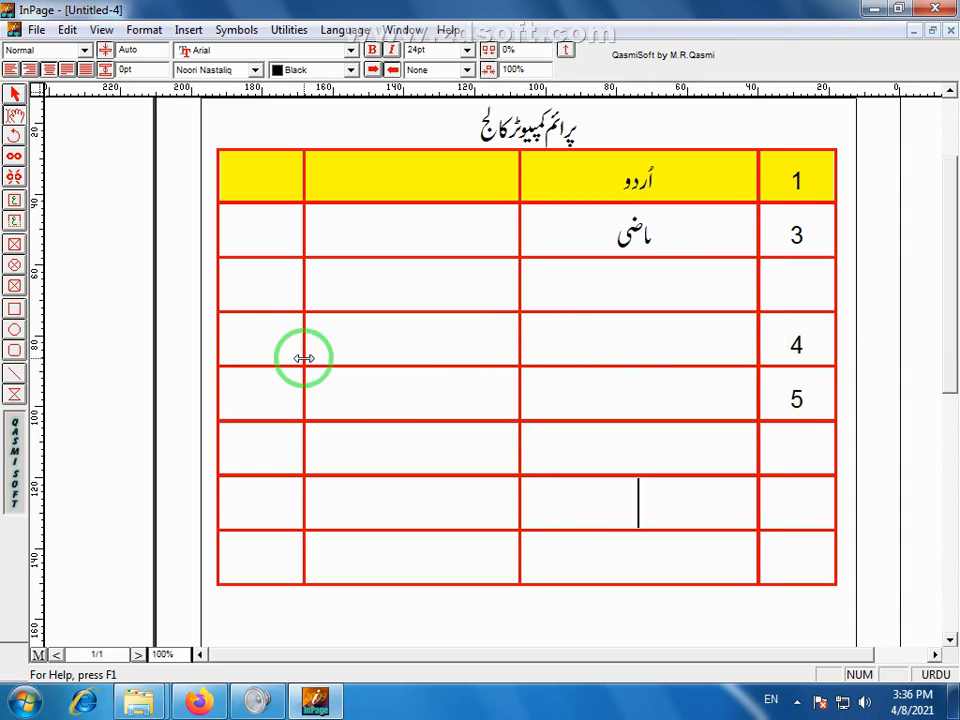
pyautogui.moveTo(304, 358); pyautogui.dragTo(311, 356)
pyautogui.moveTo(219, 341); pyautogui.dragTo(225, 339)
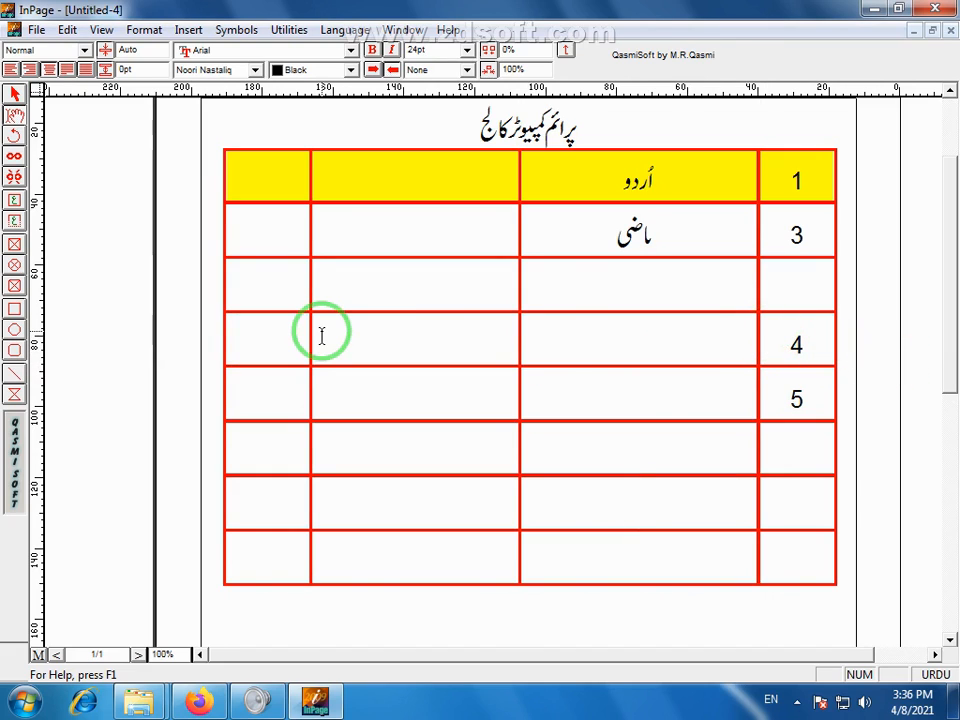
pyautogui.click(188, 29)
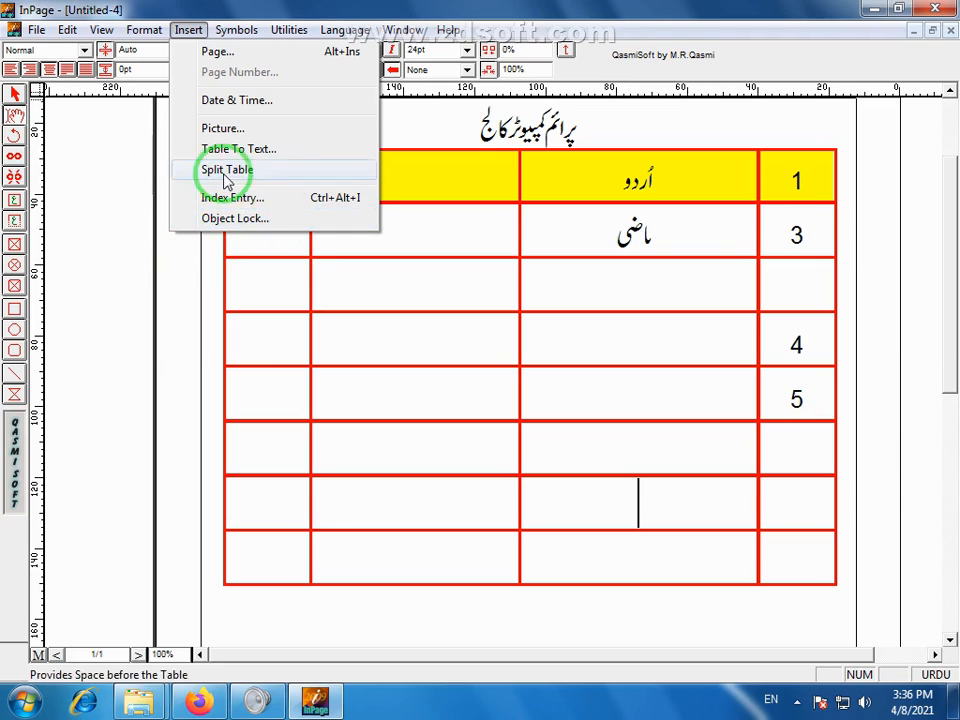
pyautogui.click(508, 10)
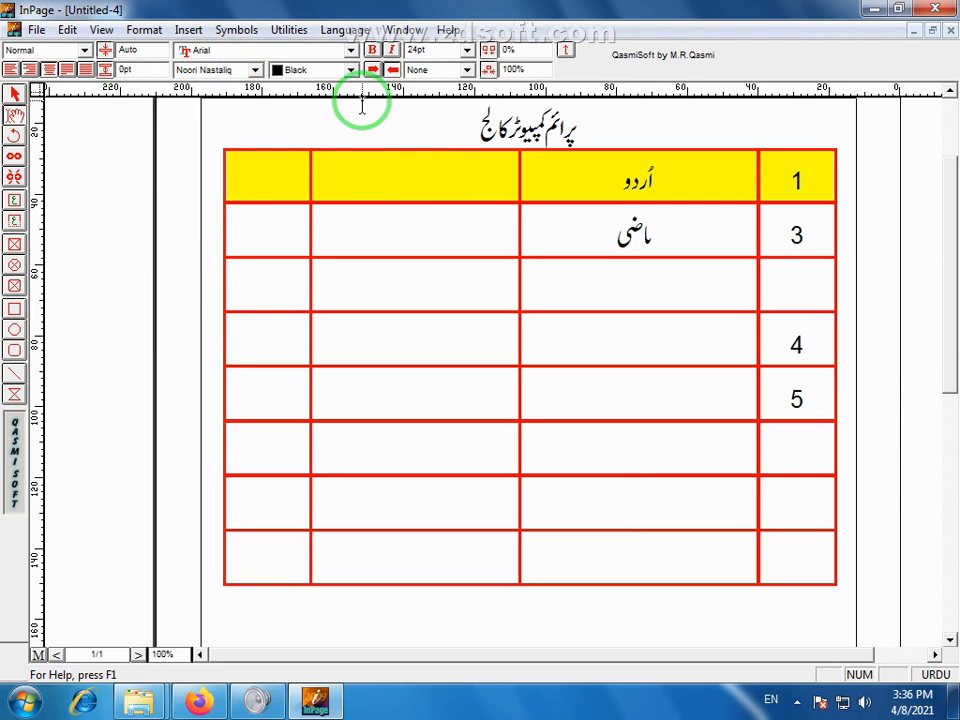